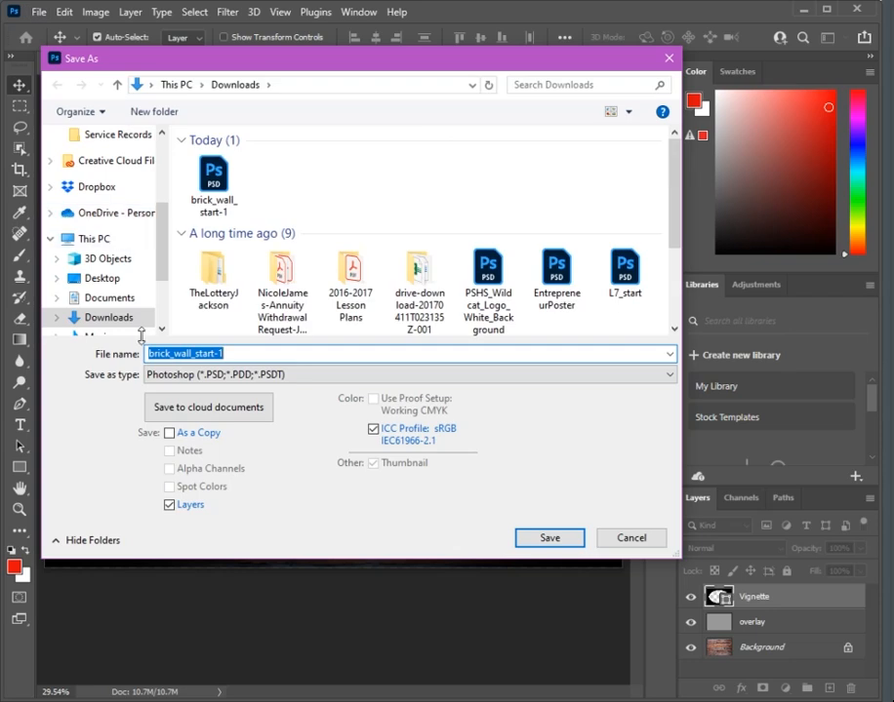
Step: Set the save location to the folder named after the person, inside the nested Documents folder
{"action": "left_click", "coordinate": [109, 297]}
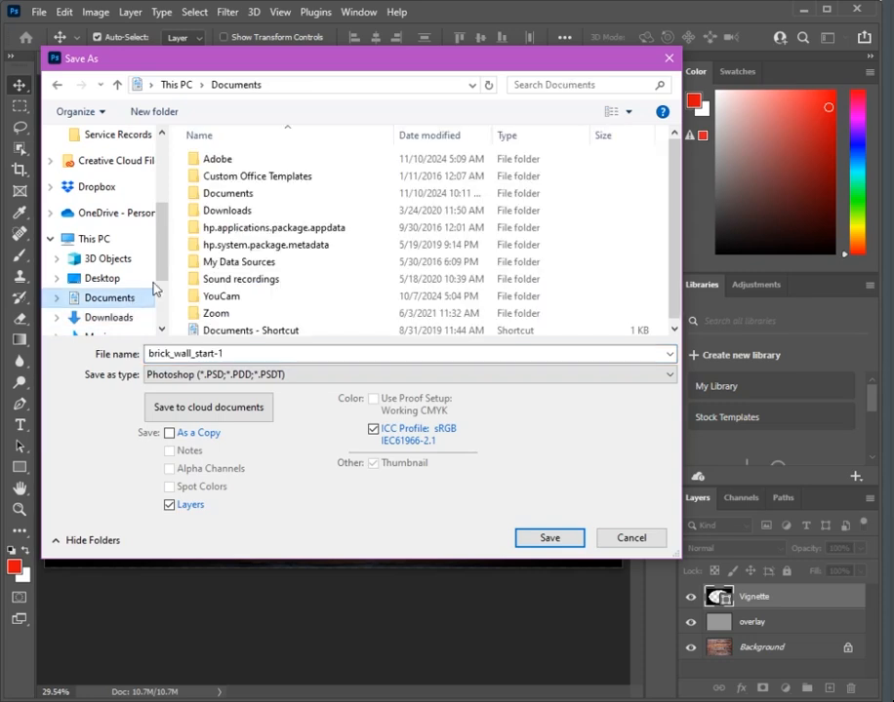
{"action": "double_click", "coordinate": [234, 194]}
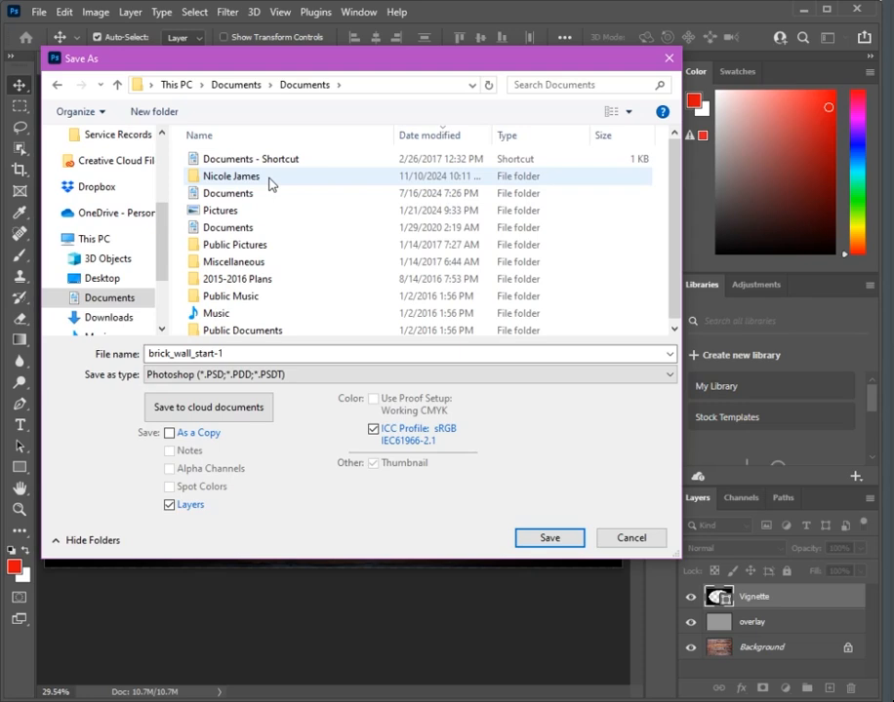
{"action": "left_click", "coordinate": [271, 185]}
{"action": "double_click", "coordinate": [271, 184]}
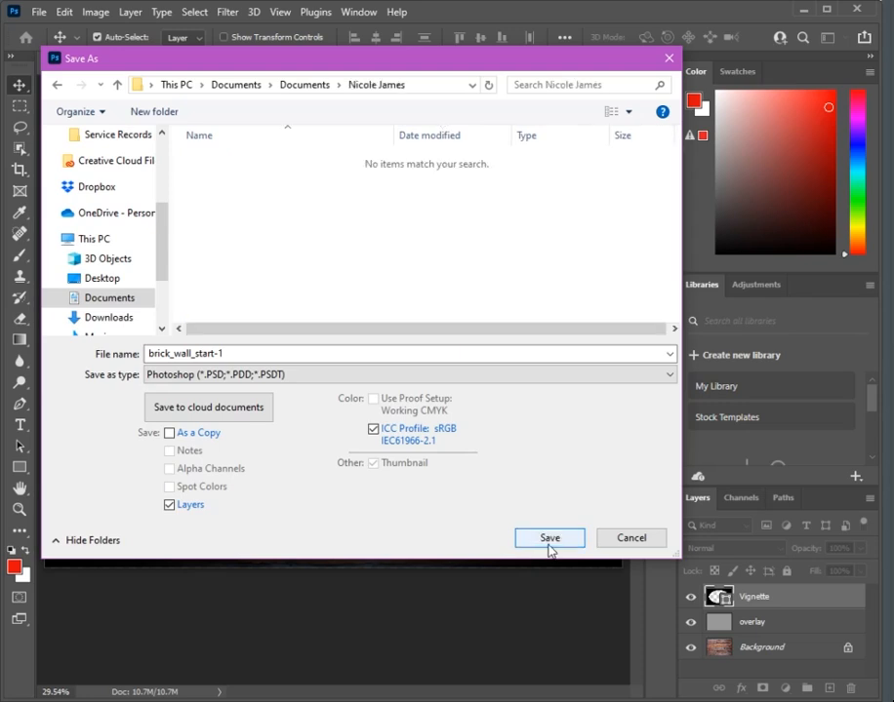
Step: Save the document in Photoshop format as neon_glow_nj with Maximize Compatibility, and turn off future format option prompts
{"action": "left_click", "coordinate": [262, 358]}
{"action": "type", "text": "n"}
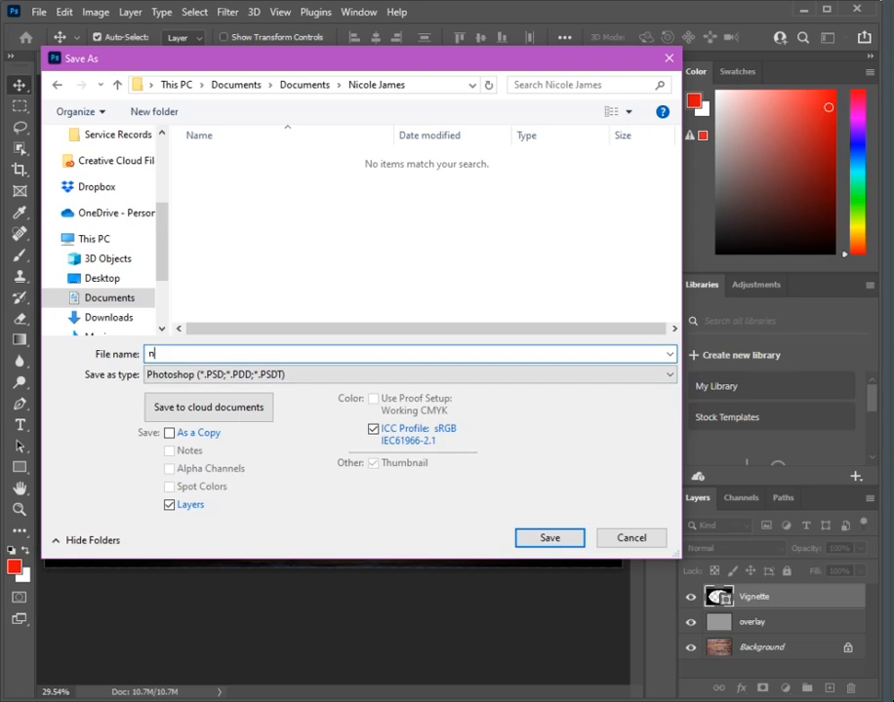
{"action": "type", "text": "eon_glow_nj"}
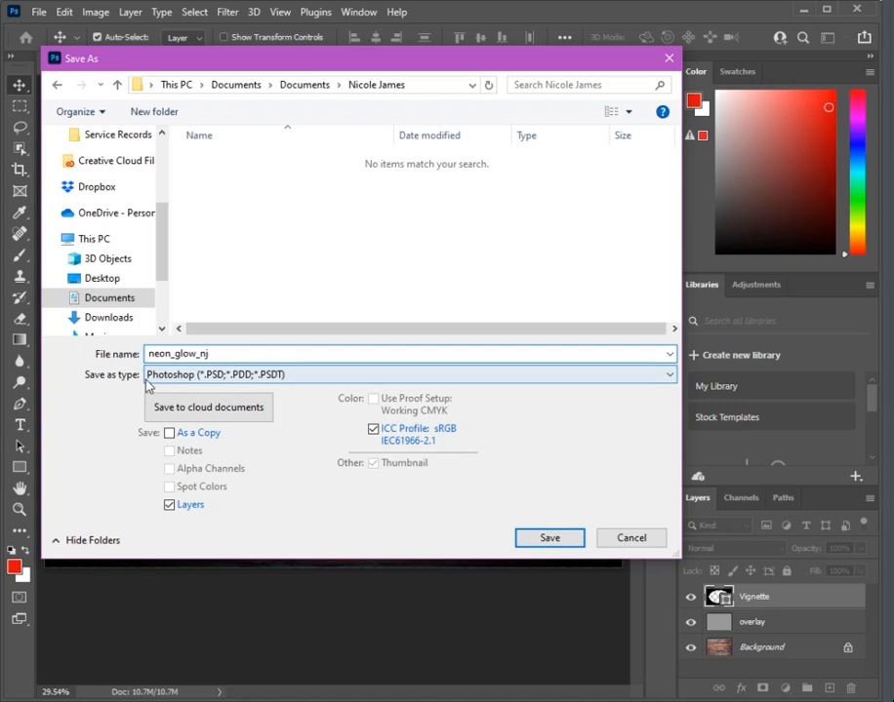
{"action": "left_click", "coordinate": [556, 542]}
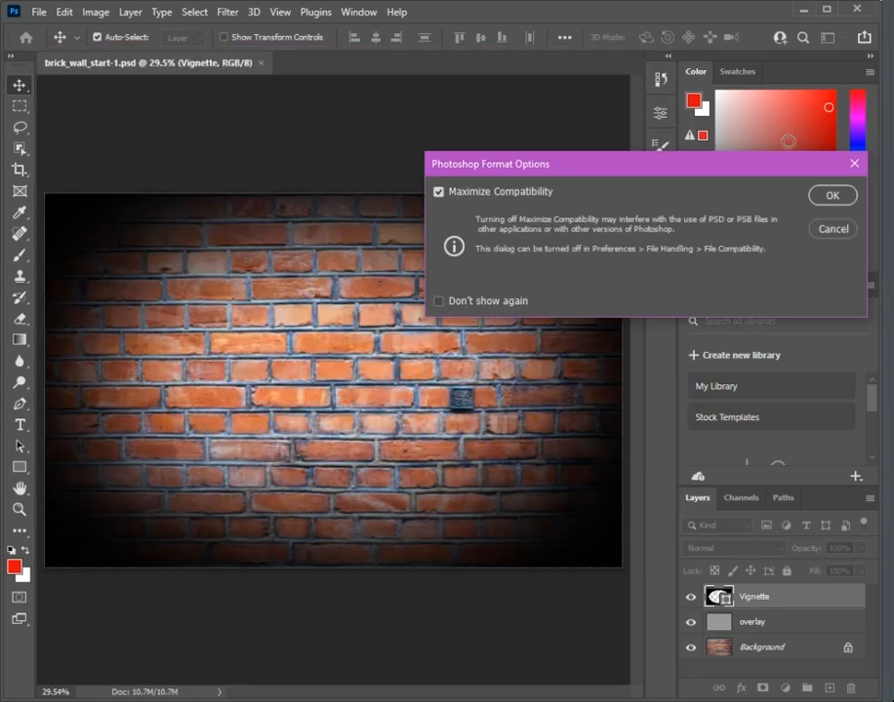
{"action": "left_click", "coordinate": [473, 301]}
{"action": "left_click", "coordinate": [845, 196]}
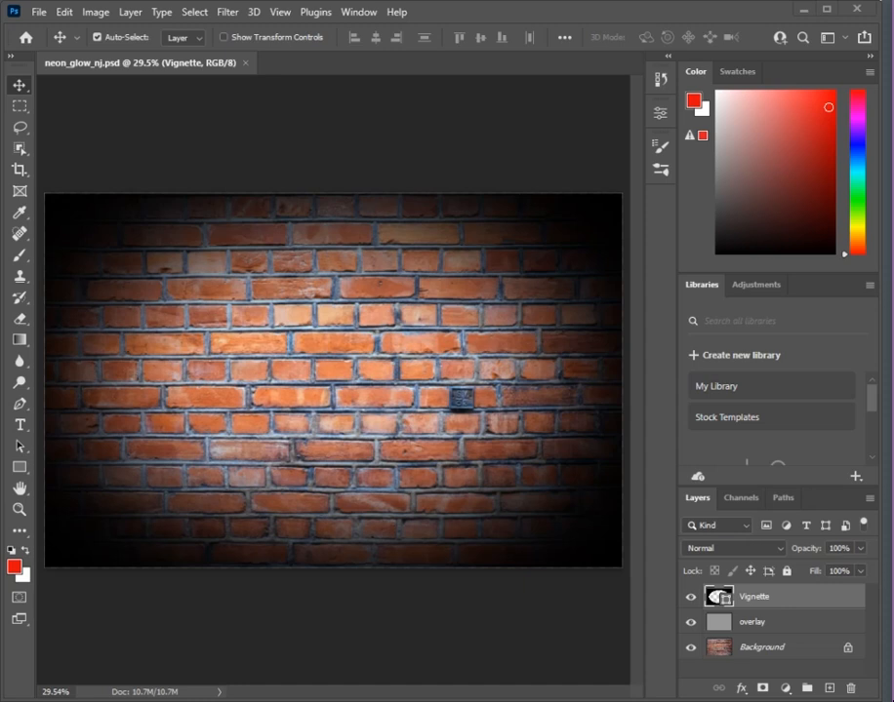
Step: Add a new layer above Vignette and fill it with black in Vivid Light mode at 75% opacity
{"action": "left_click", "coordinate": [828, 688]}
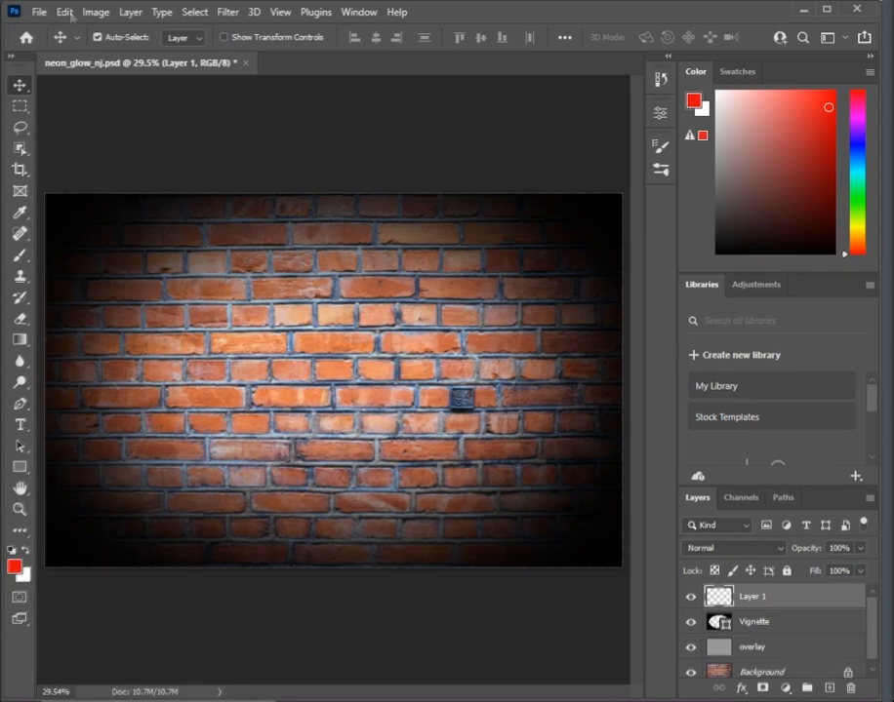
{"action": "left_click", "coordinate": [71, 16]}
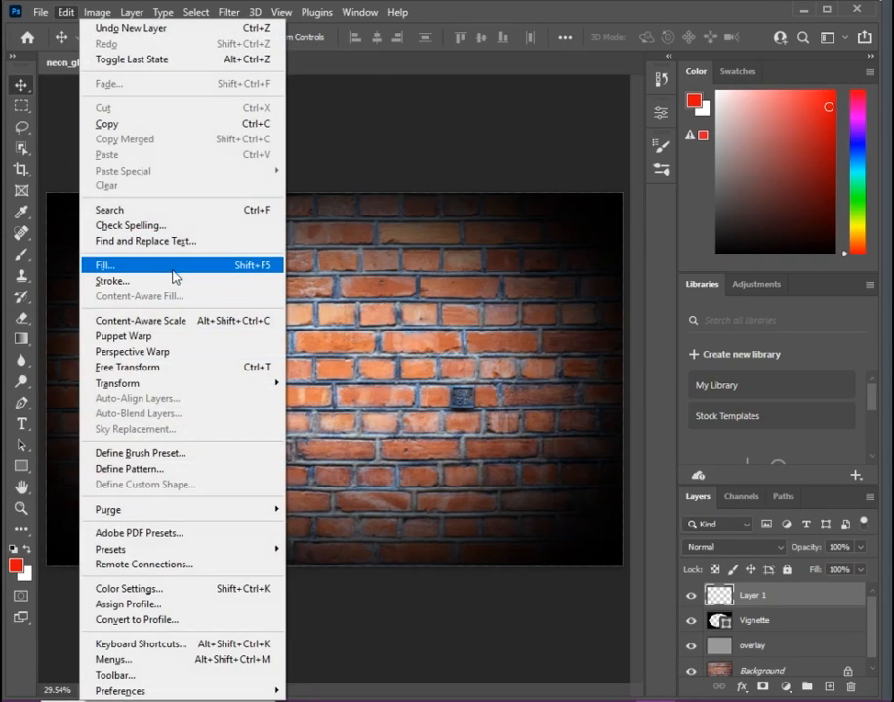
{"action": "left_click", "coordinate": [175, 270]}
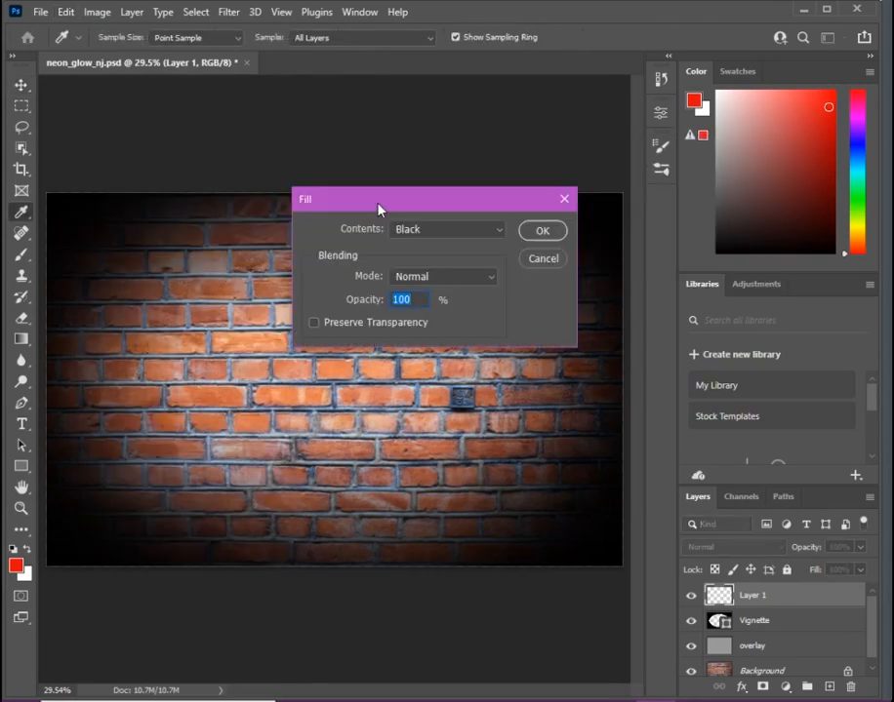
{"action": "left_click_drag", "start_coordinate": [378, 208], "coordinate": [340, 214]}
{"action": "left_click", "coordinate": [455, 246]}
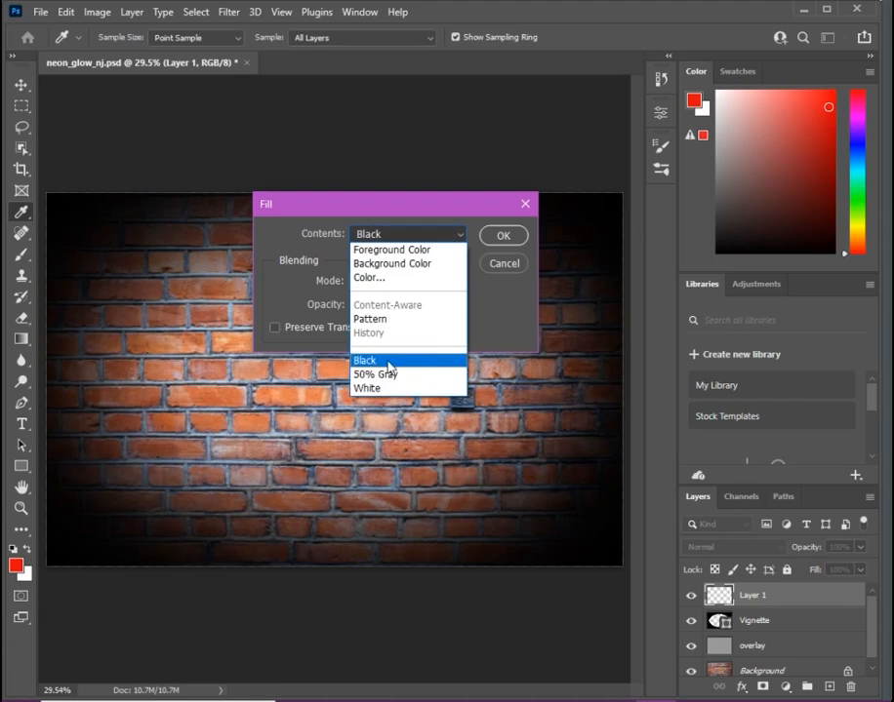
{"action": "left_click", "coordinate": [389, 363]}
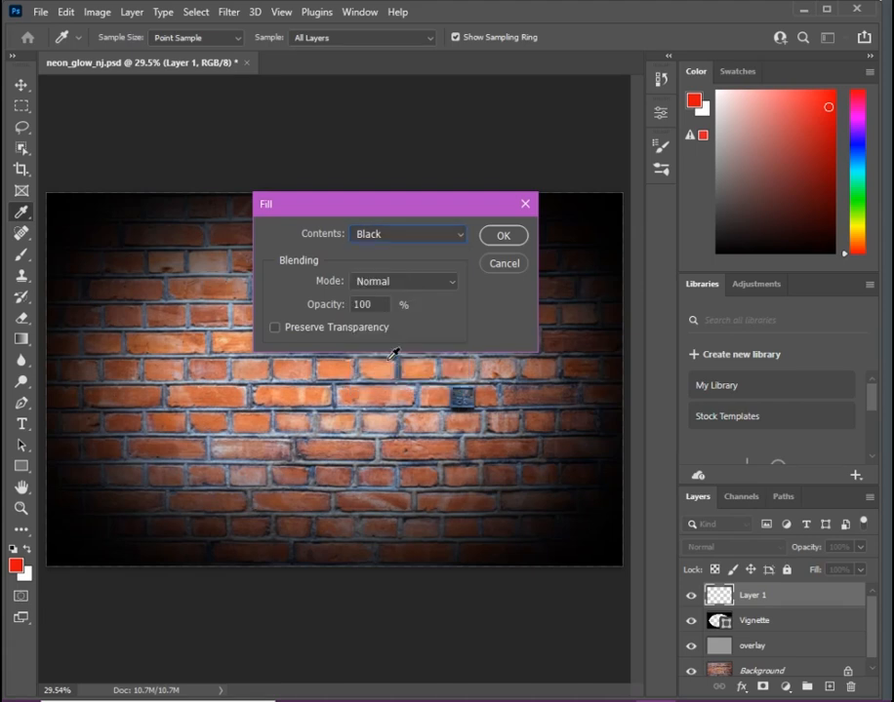
{"action": "left_click", "coordinate": [447, 283]}
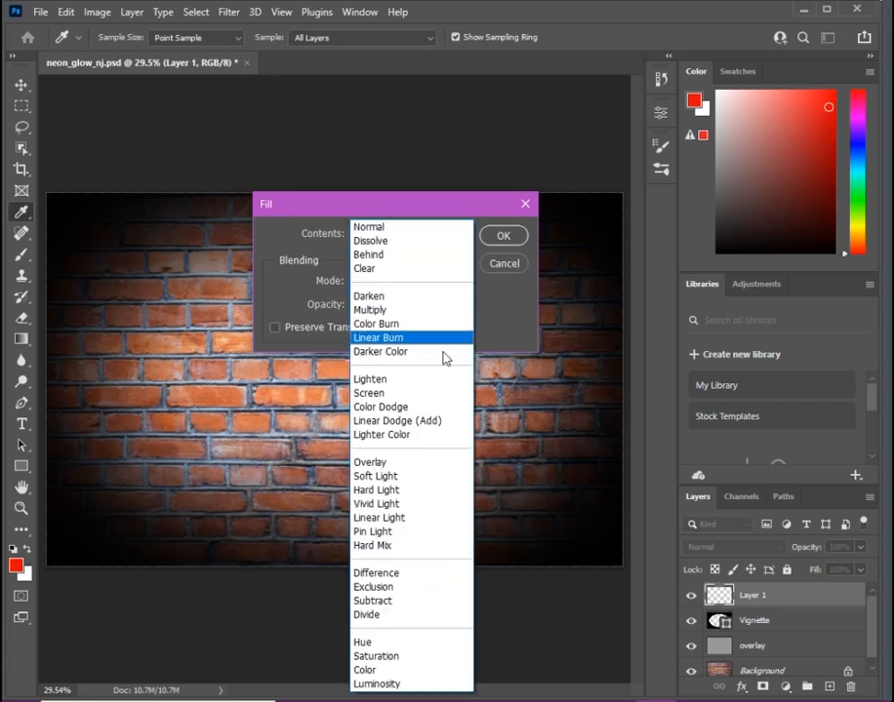
{"action": "left_click", "coordinate": [437, 517]}
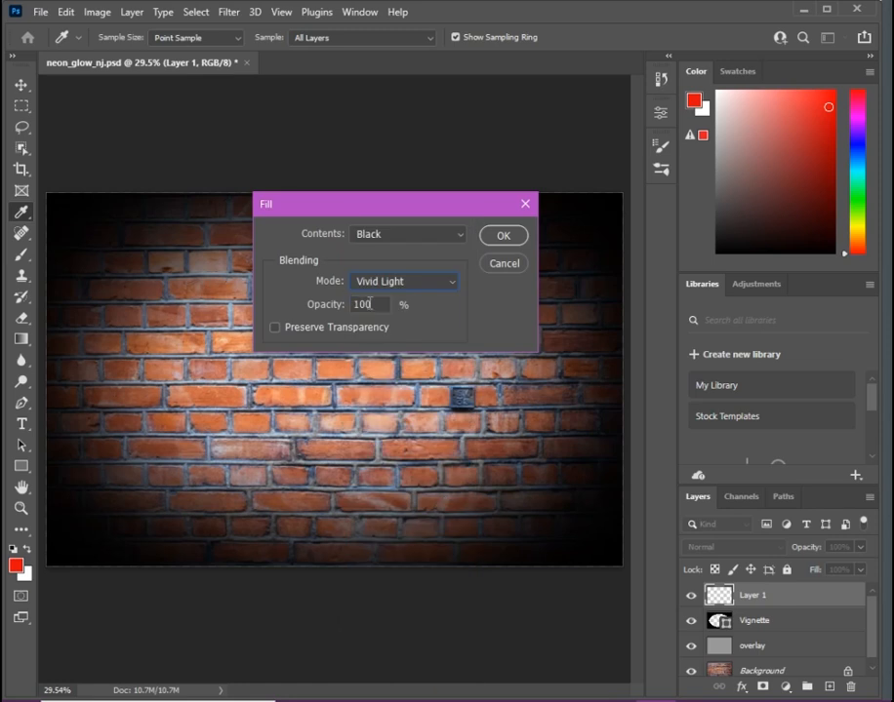
{"action": "left_click", "coordinate": [318, 306]}
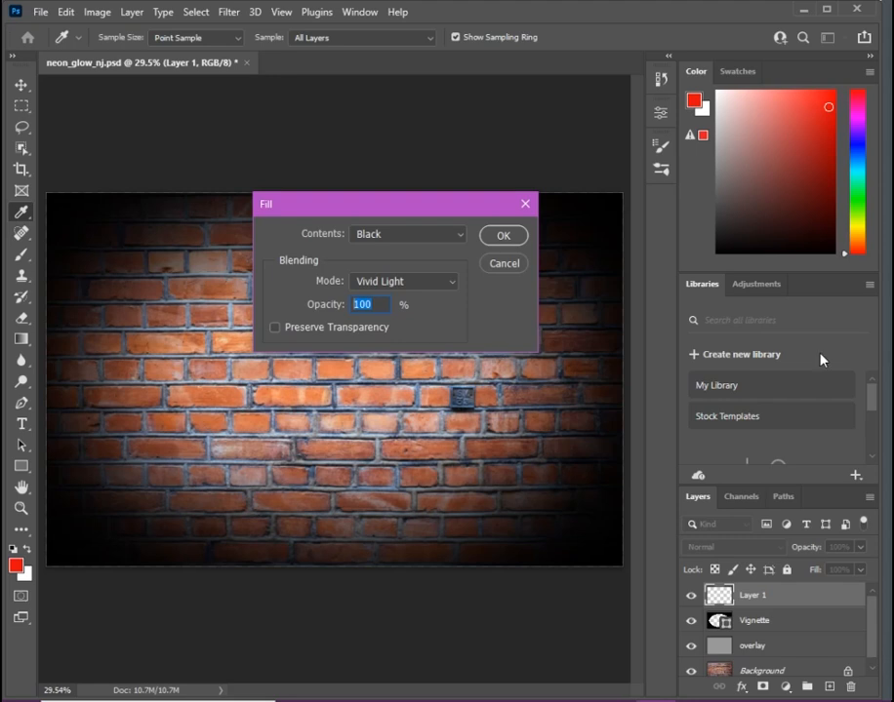
{"action": "type", "text": "75"}
{"action": "left_click", "coordinate": [503, 237]}
{"action": "key", "text": "v"}
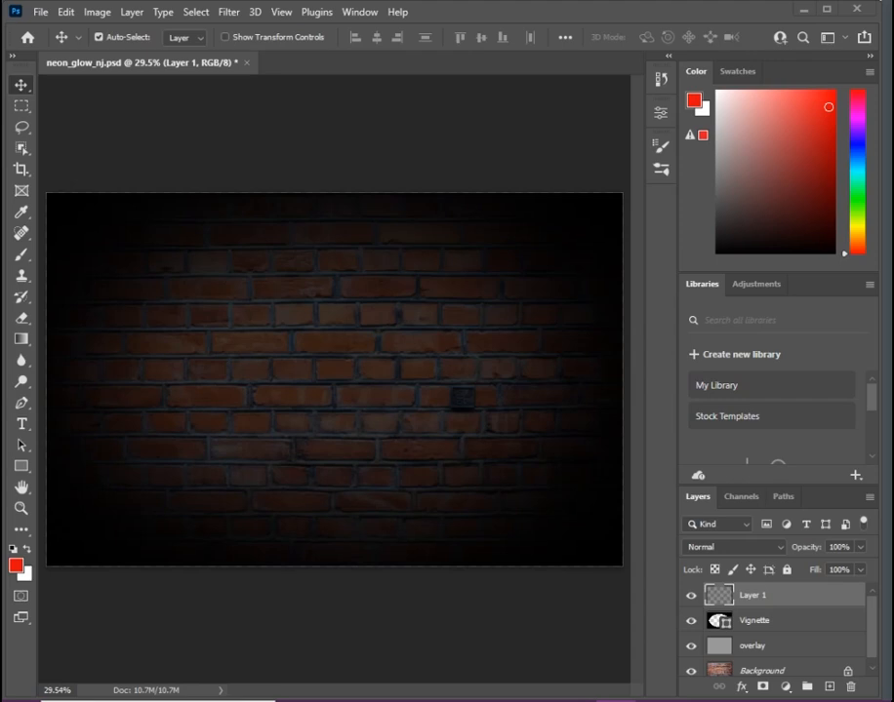
Step: Add another empty layer above Layer 1, activate the Horizontal Type tool and open its font choices
{"action": "left_click", "coordinate": [829, 688]}
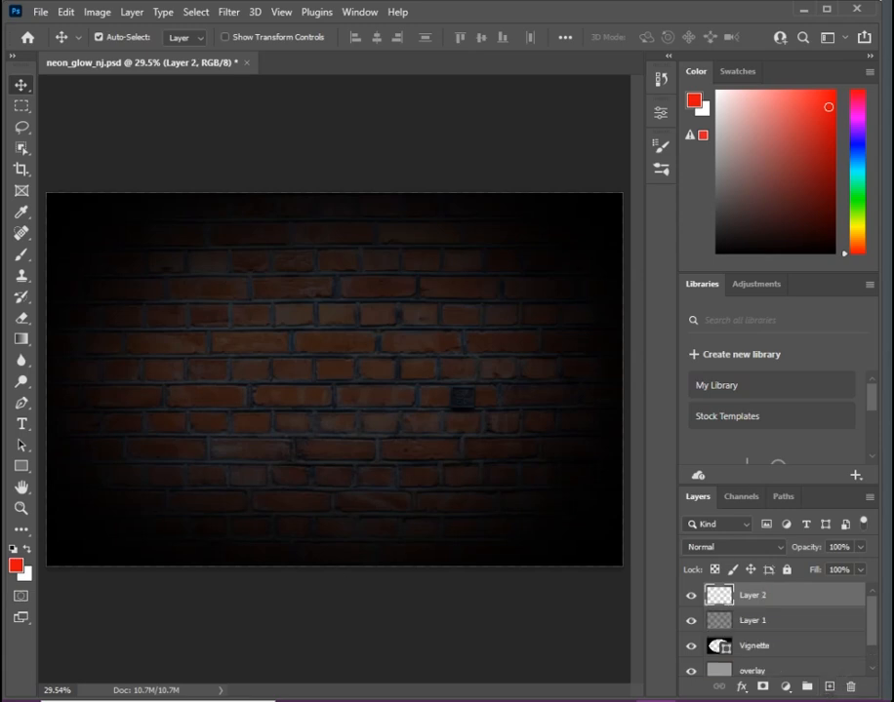
{"action": "left_click", "coordinate": [21, 427]}
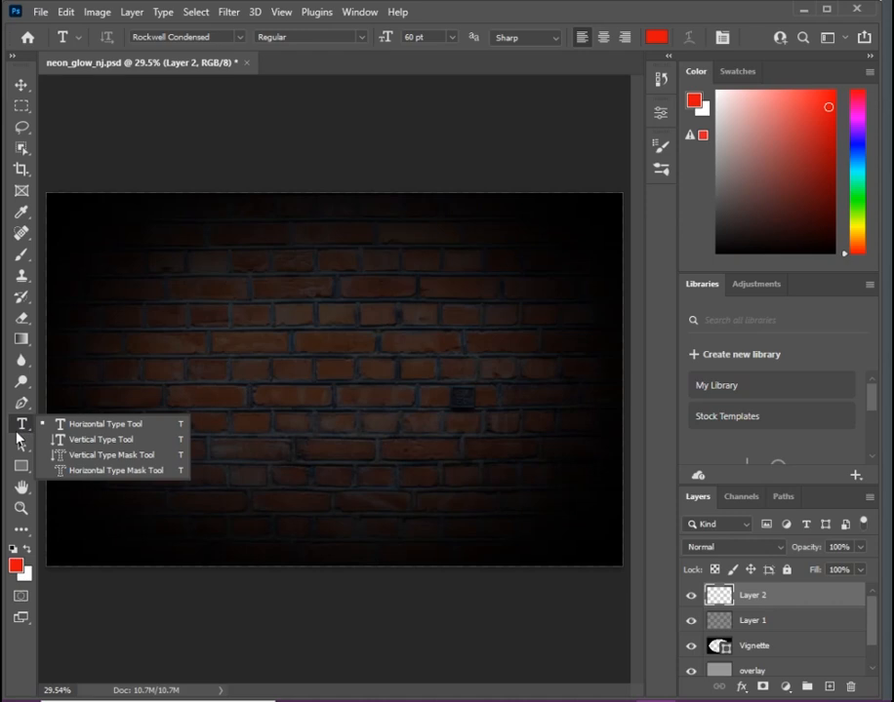
{"action": "left_click", "coordinate": [91, 427]}
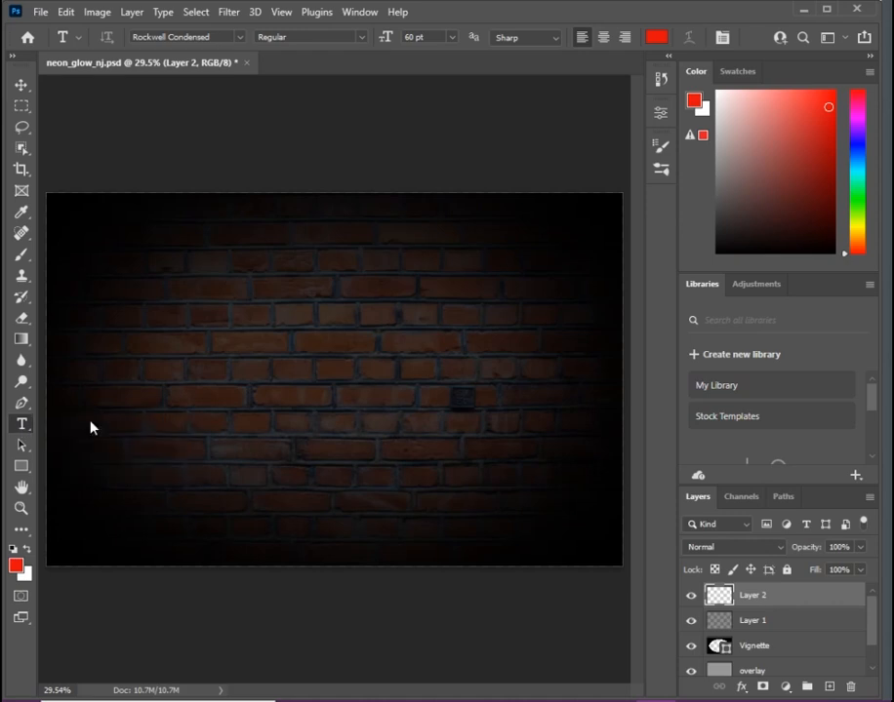
{"action": "left_click", "coordinate": [238, 43]}
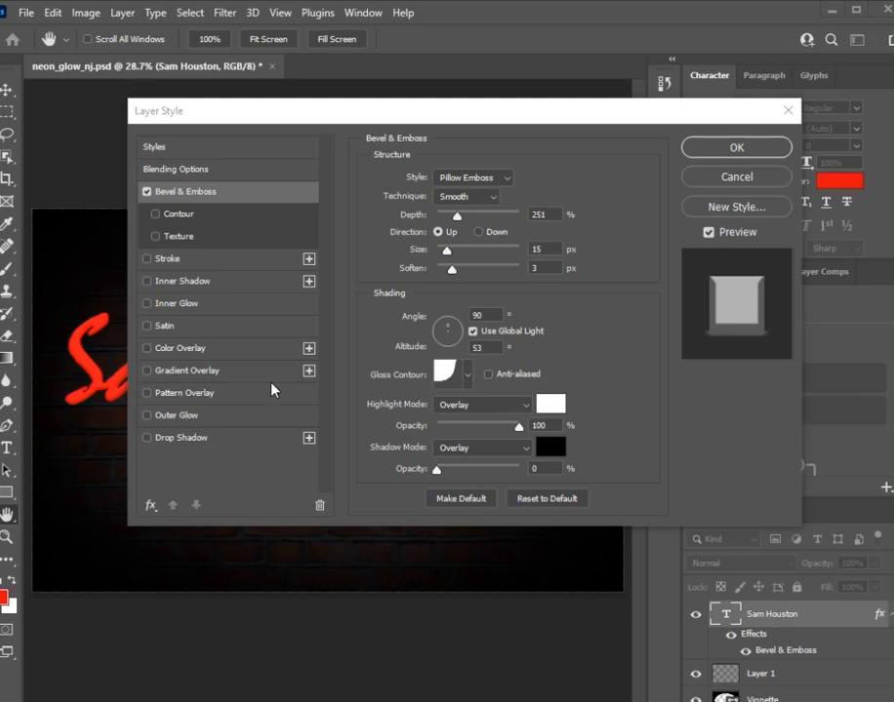
{"action": "left_click", "coordinate": [466, 380]}
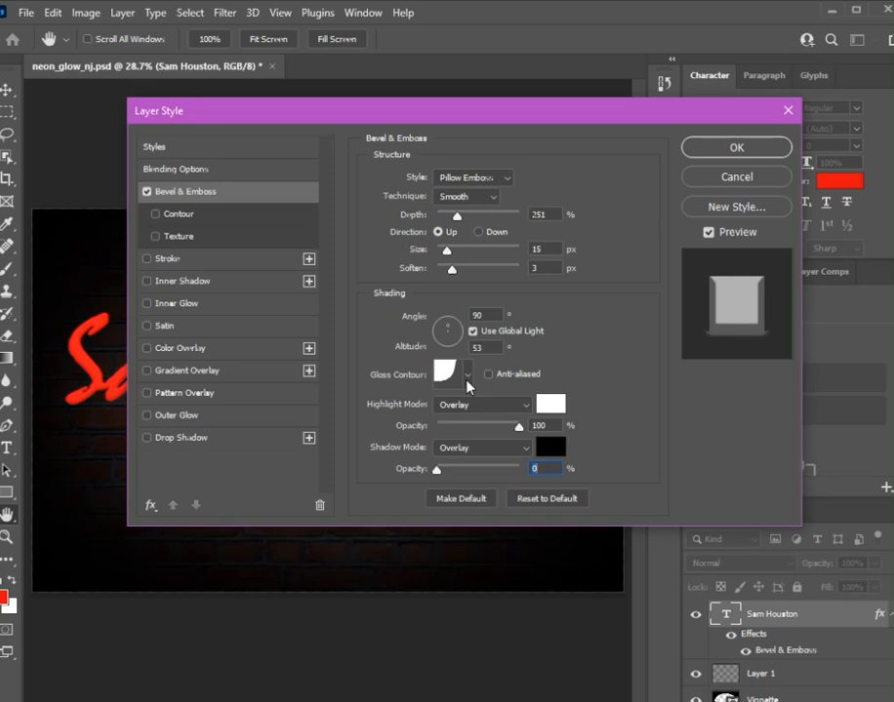
{"action": "left_click", "coordinate": [467, 376]}
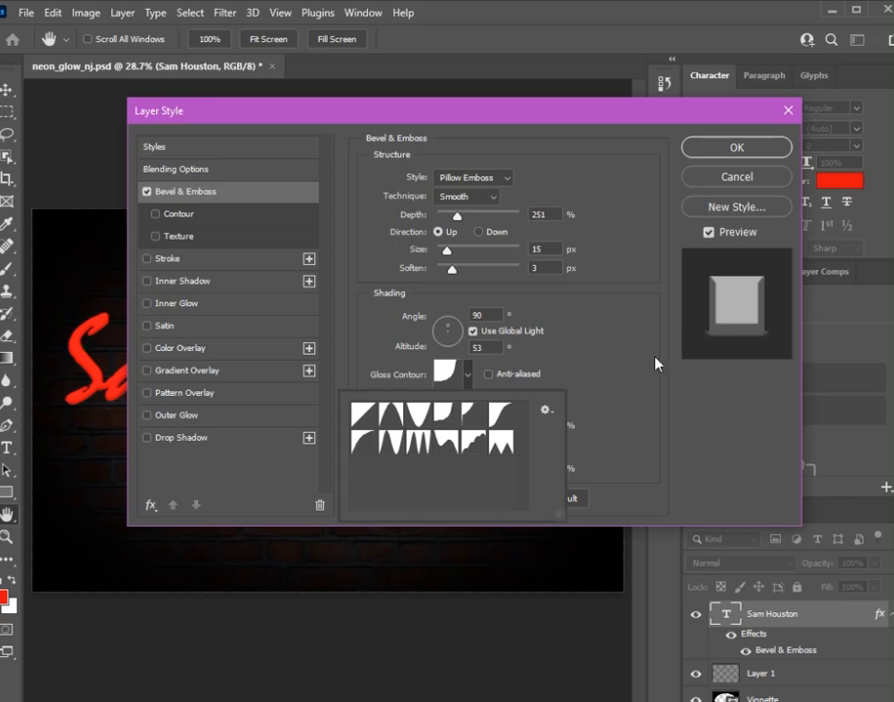
{"action": "left_click", "coordinate": [606, 341]}
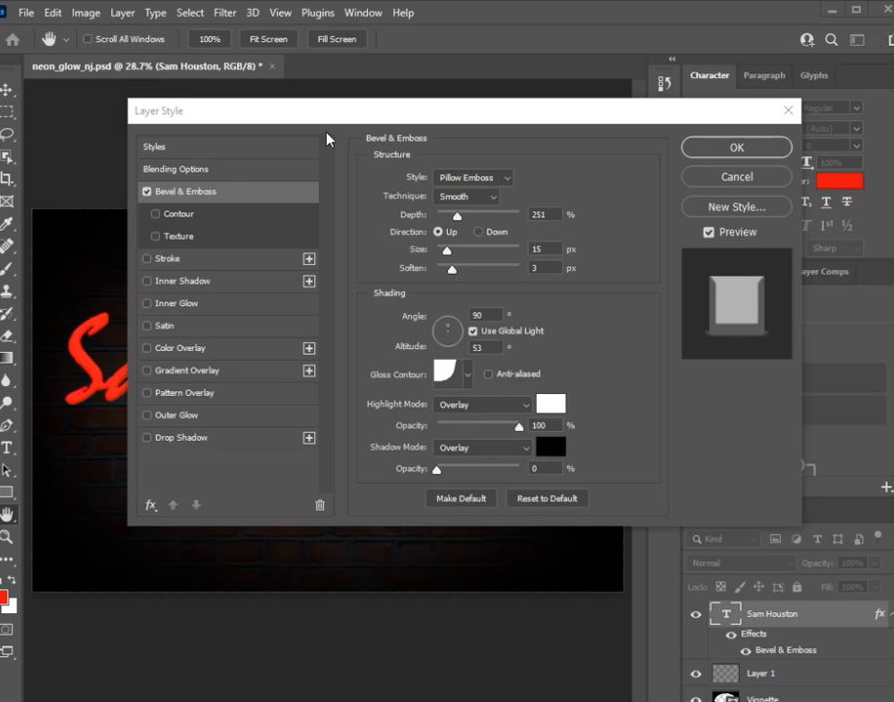
Step: Enable the Contour option of the text's Bevel & Emboss and choose the deep concave preset matching the gloss contour
{"action": "left_click", "coordinate": [244, 217]}
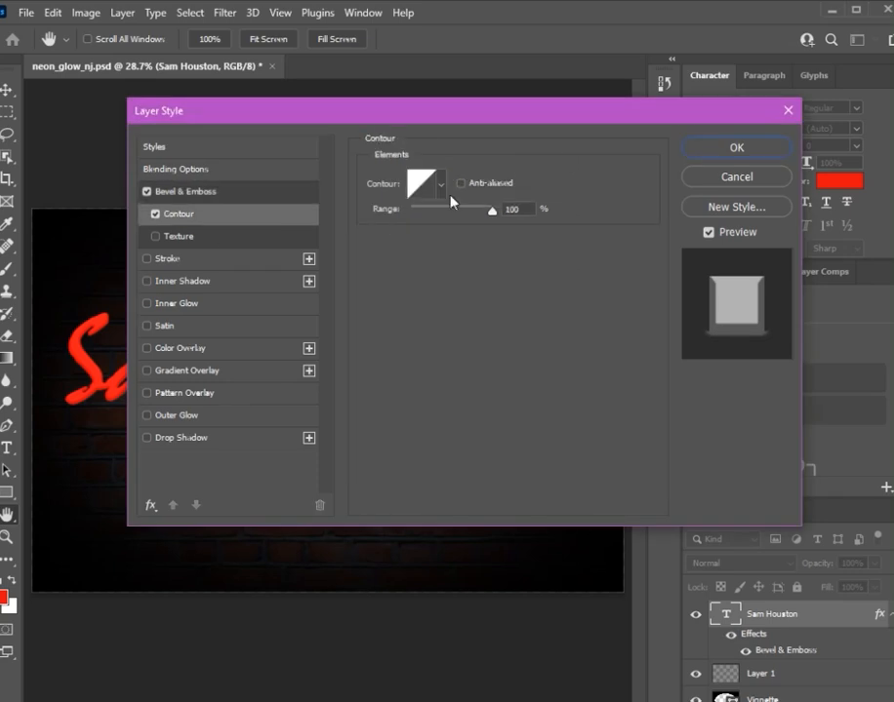
{"action": "left_click", "coordinate": [442, 191]}
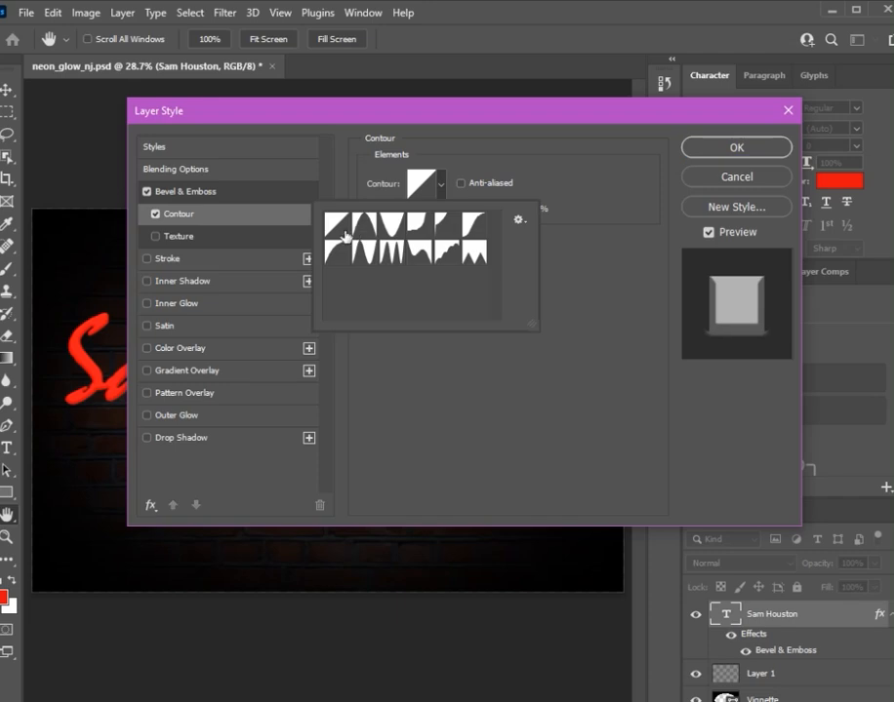
{"action": "left_click", "coordinate": [410, 226]}
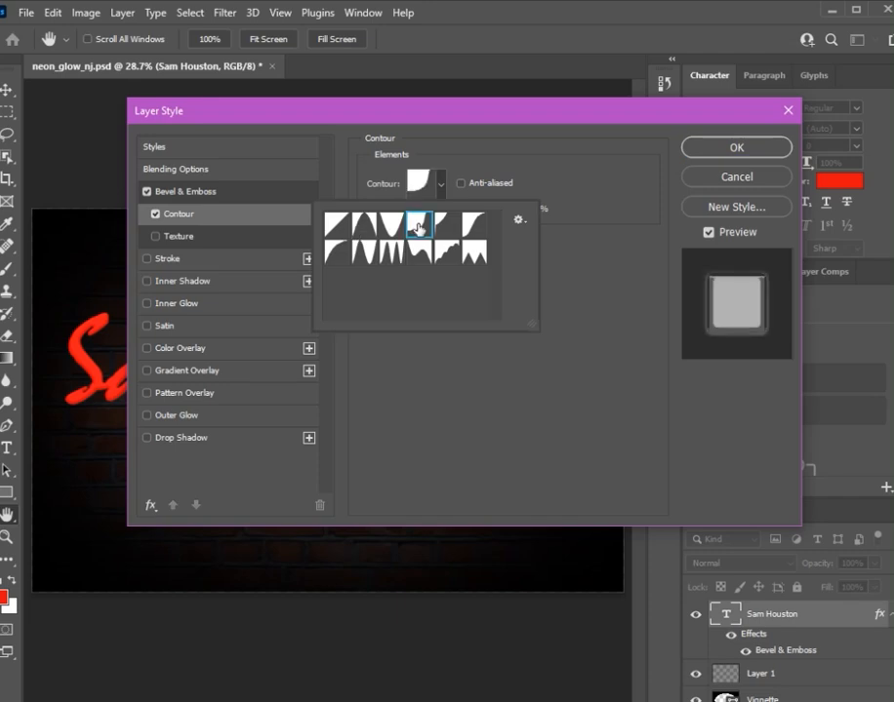
{"action": "left_click", "coordinate": [629, 193]}
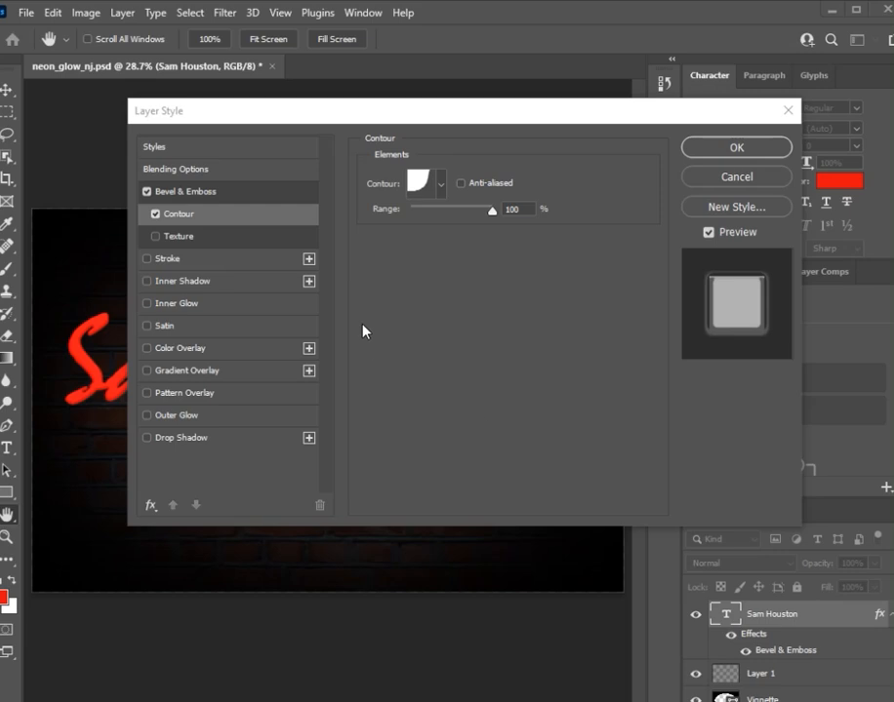
Step: Add a Stroke effect to the Sam Houston text with size 40 px, position Center and blend mode Screen
{"action": "left_click", "coordinate": [234, 261]}
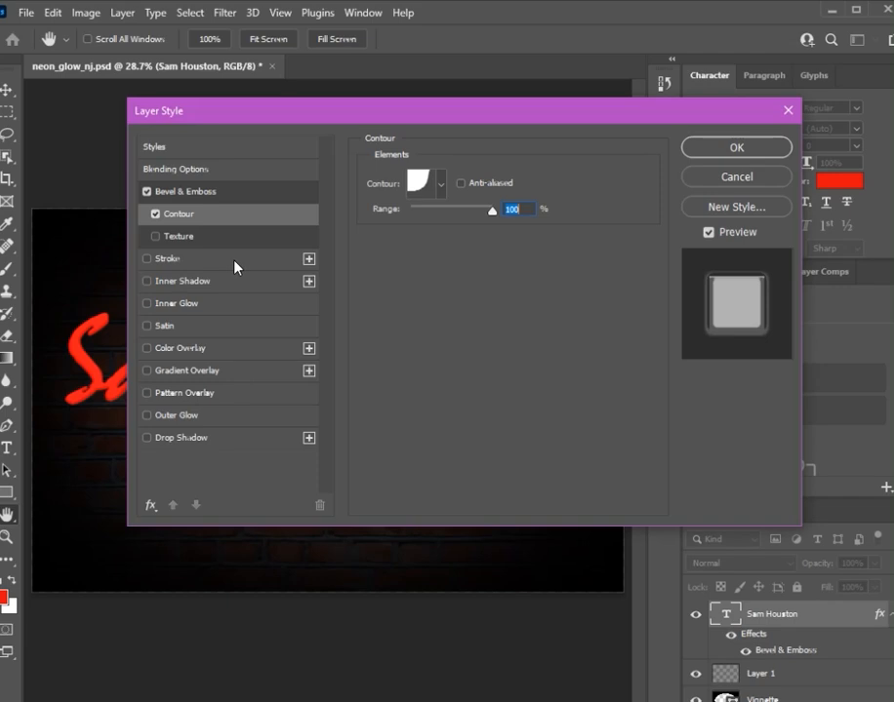
{"action": "left_click", "coordinate": [256, 262]}
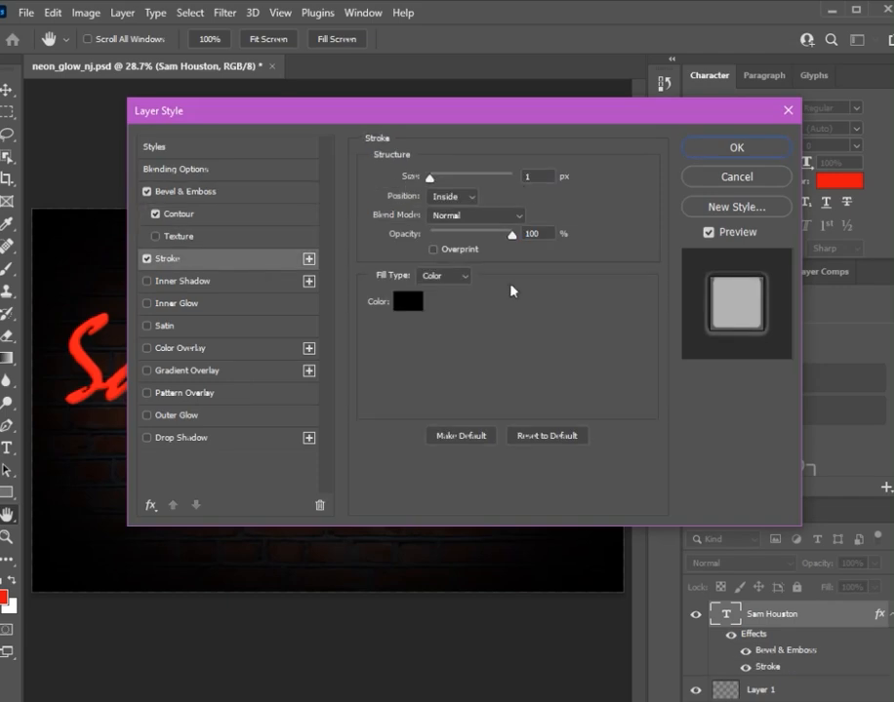
{"action": "left_click", "coordinate": [535, 177]}
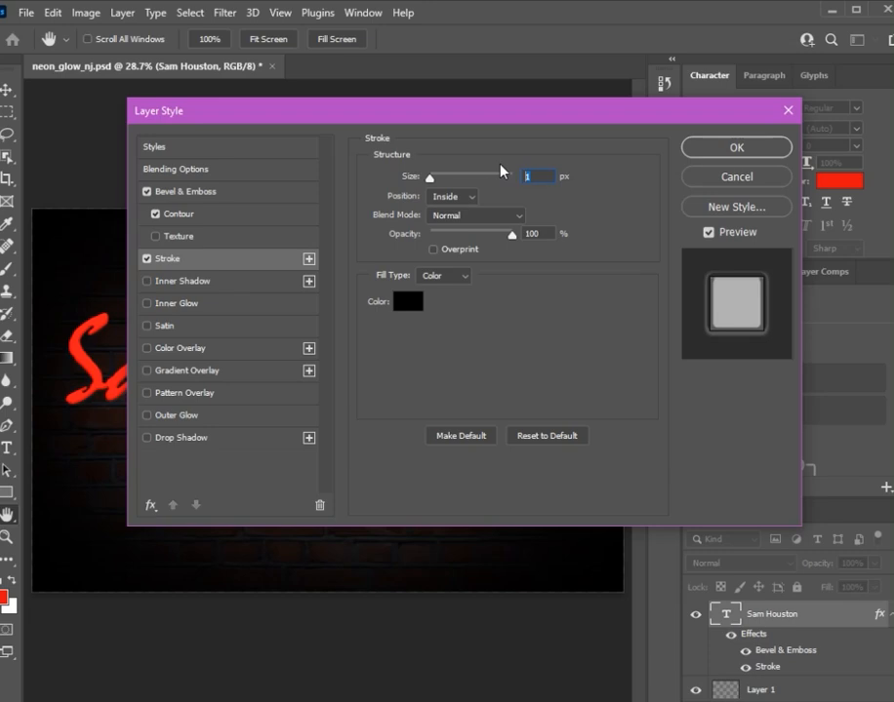
{"action": "type", "text": "40"}
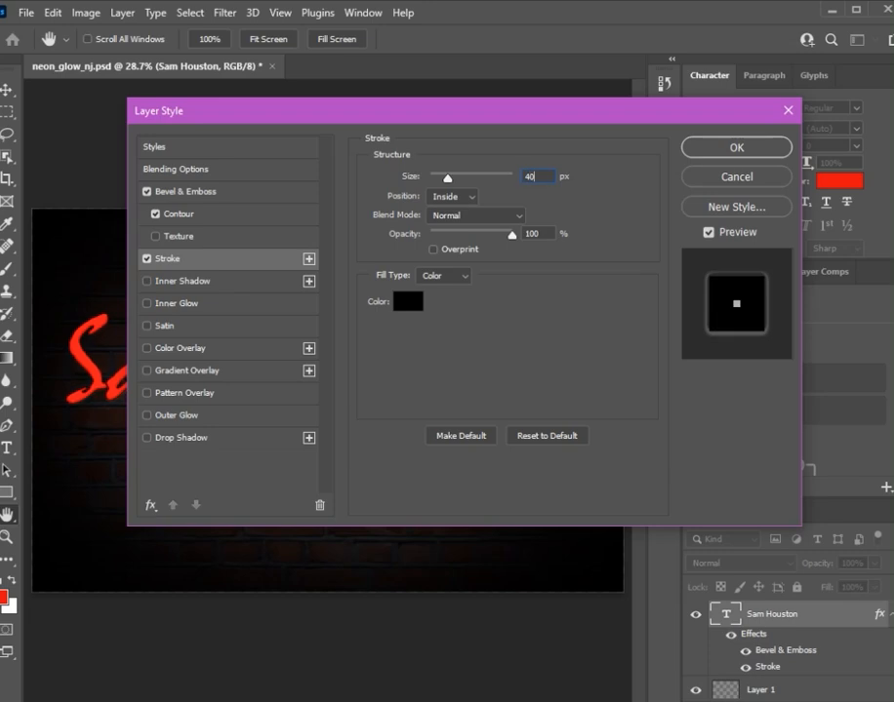
{"action": "left_click", "coordinate": [470, 200]}
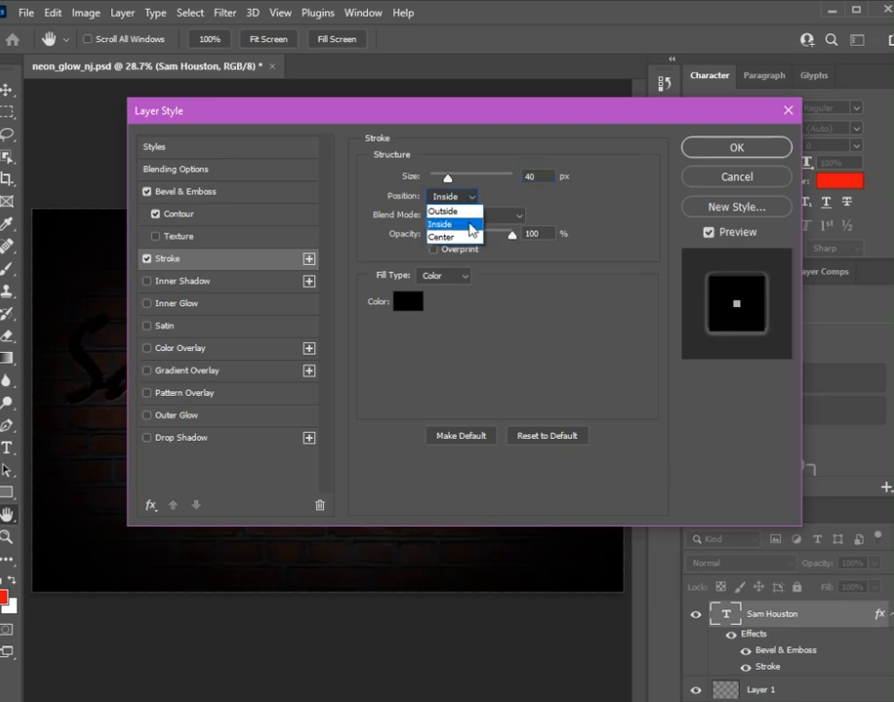
{"action": "left_click", "coordinate": [470, 238]}
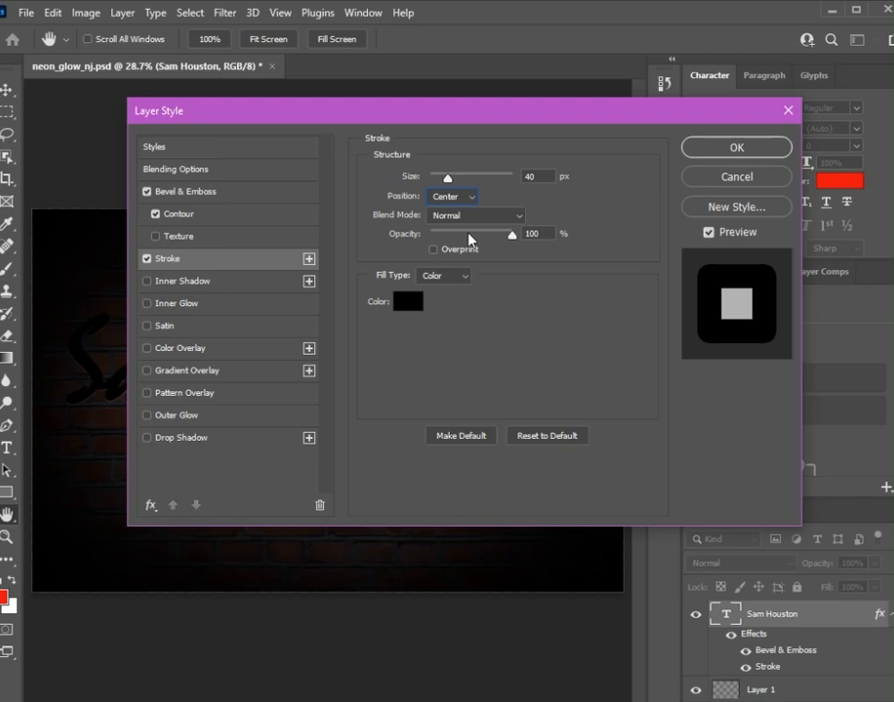
{"action": "left_click", "coordinate": [503, 218]}
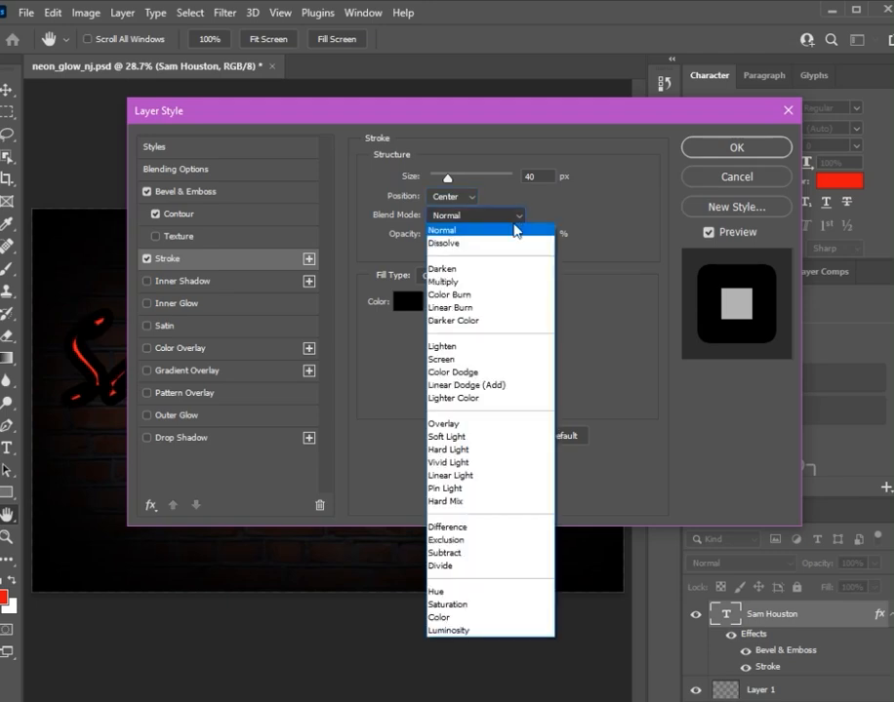
{"action": "left_click", "coordinate": [486, 359]}
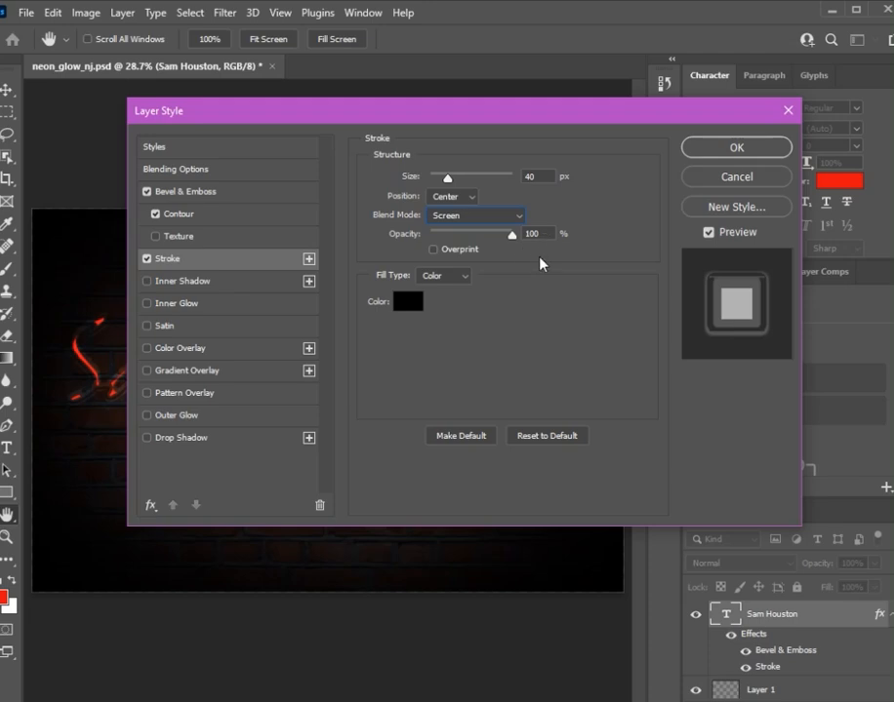
Step: Turn on Overprint for the text's Stroke effect and set its fill to a Shape Burst gradient
{"action": "left_click", "coordinate": [436, 250]}
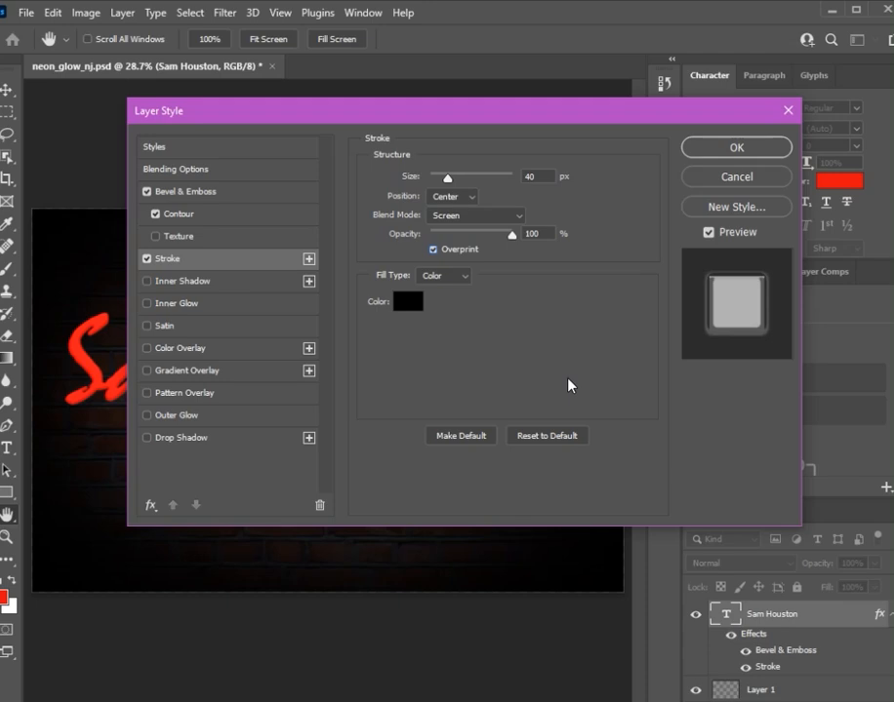
{"action": "left_click", "coordinate": [457, 277]}
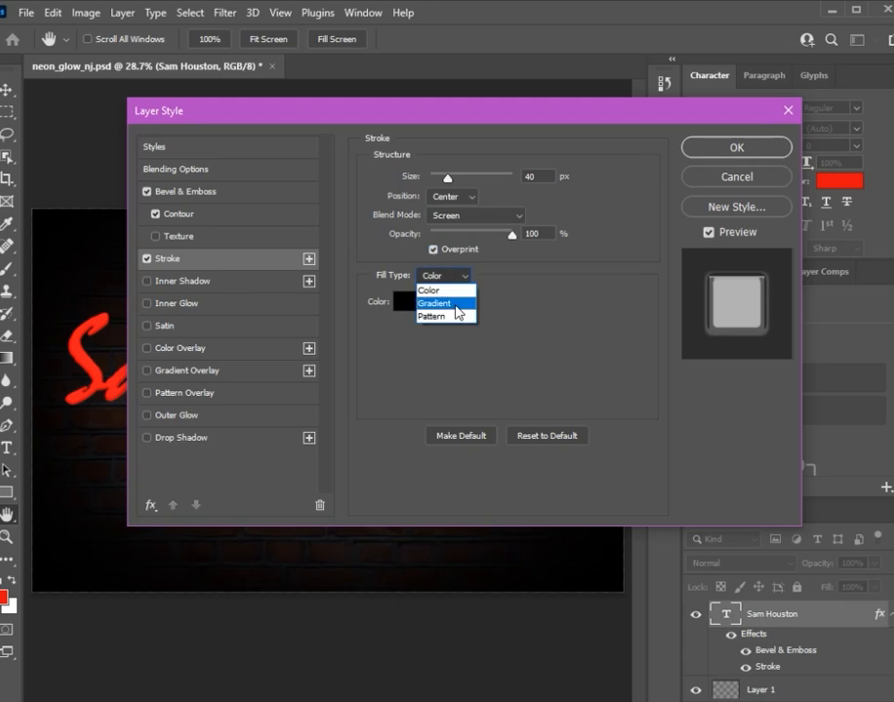
{"action": "left_click", "coordinate": [455, 304]}
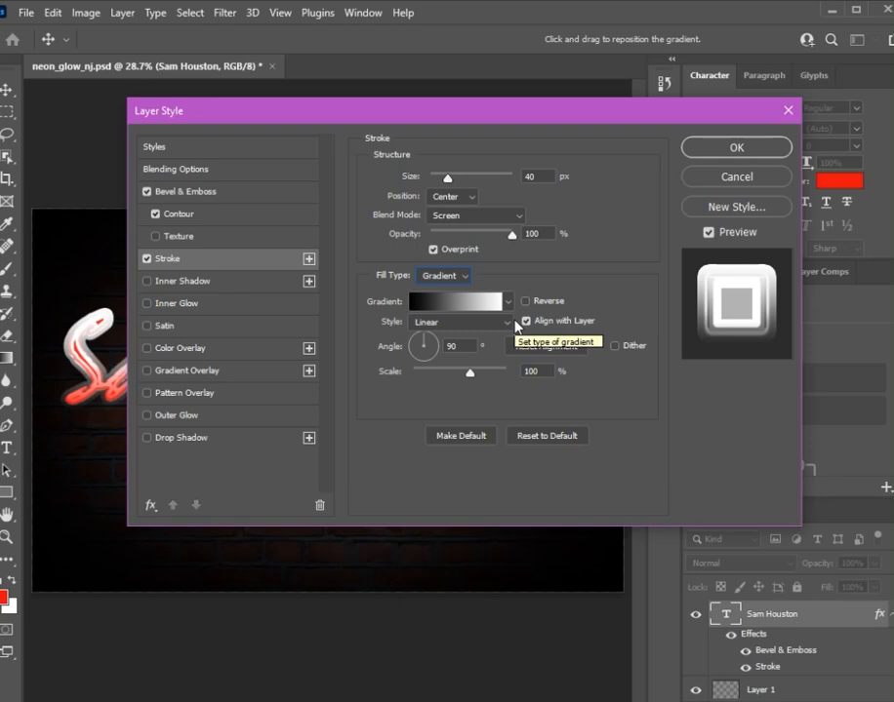
{"action": "left_click", "coordinate": [476, 325]}
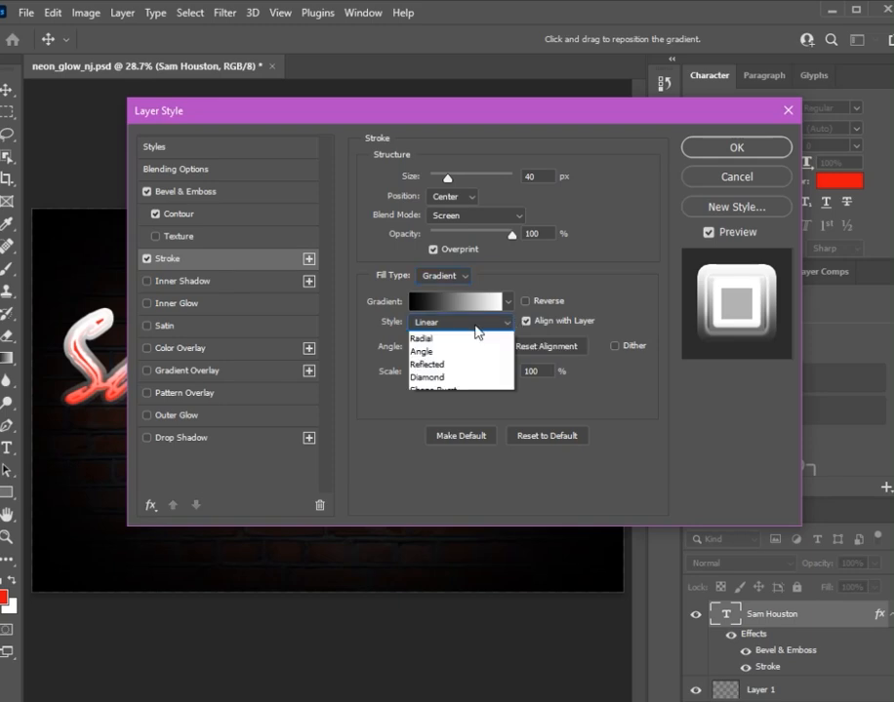
{"action": "left_click", "coordinate": [475, 402]}
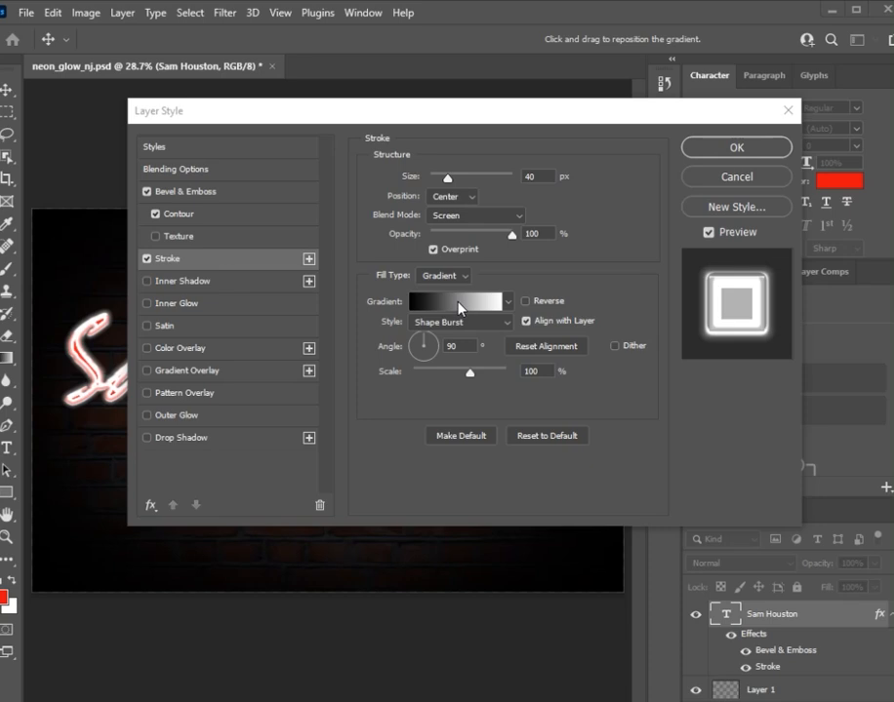
Step: Open the stroke's gradient for editing and browse the Reds gradient presets
{"action": "left_click", "coordinate": [459, 303]}
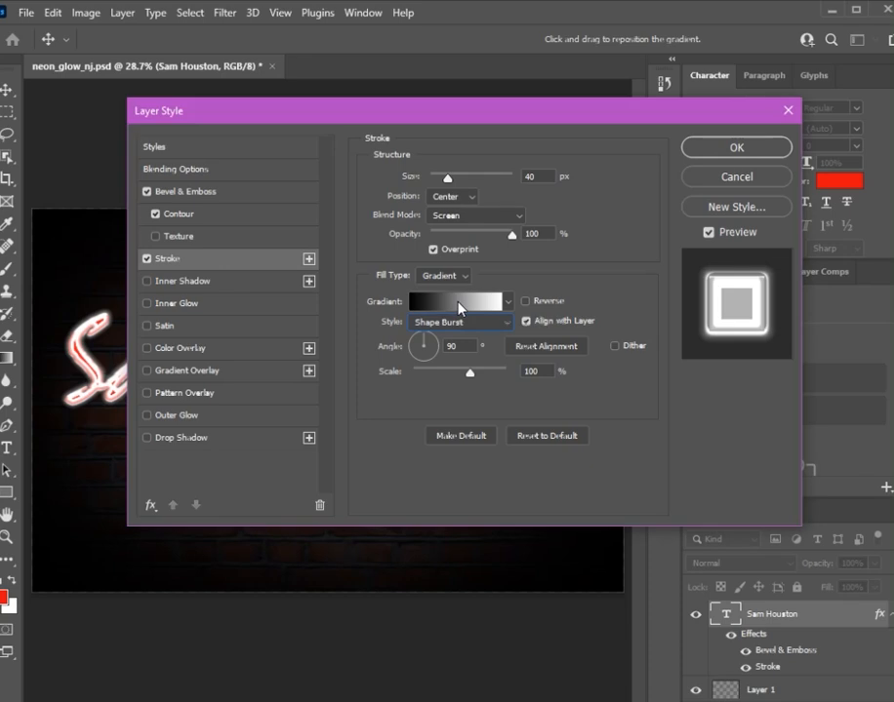
{"action": "left_click", "coordinate": [458, 304]}
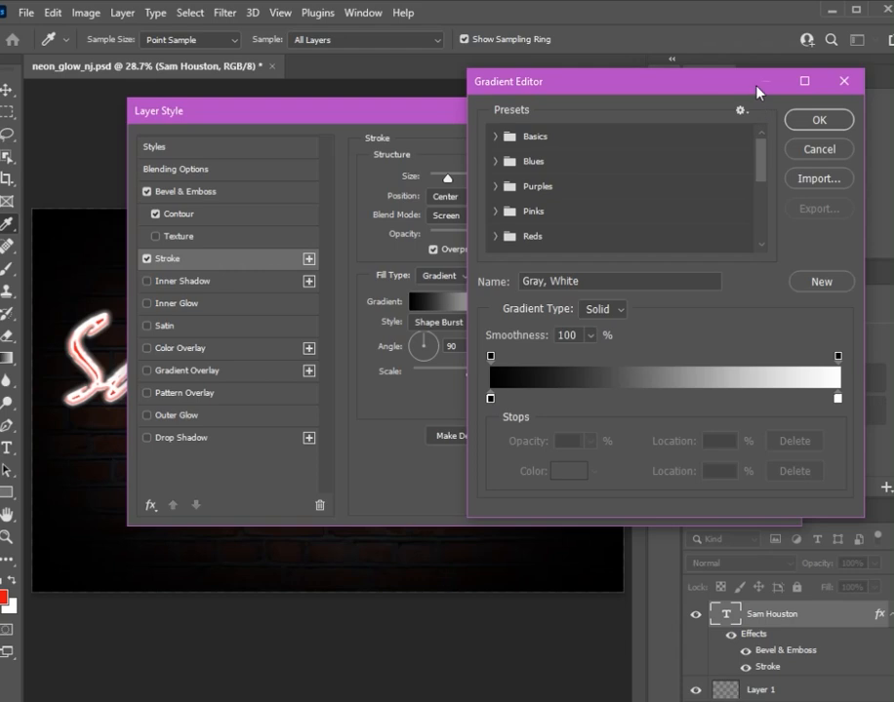
{"action": "left_click_drag", "start_coordinate": [741, 88], "coordinate": [583, 122]}
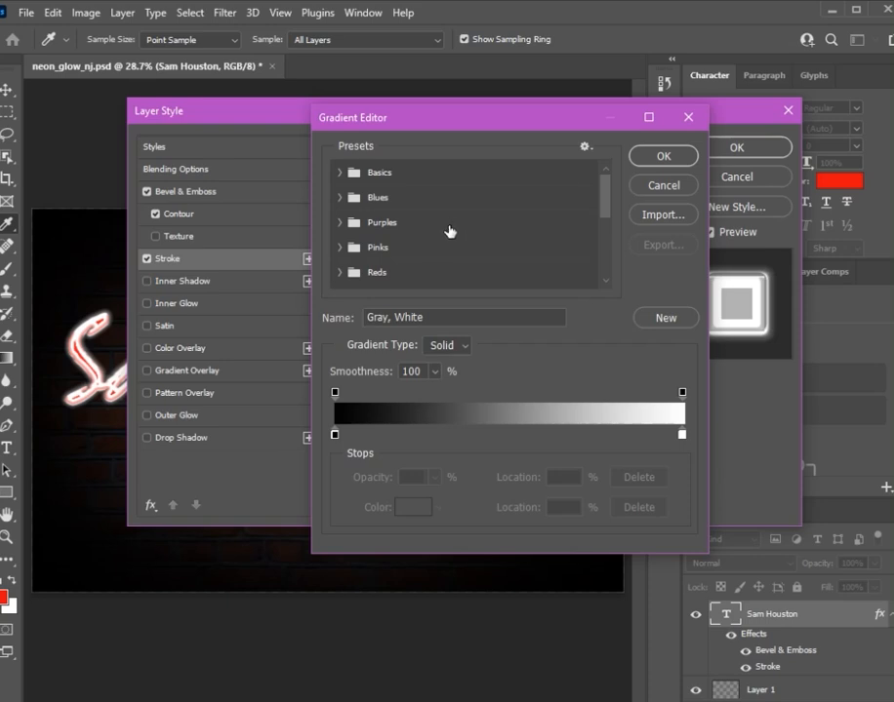
{"action": "left_click", "coordinate": [341, 273]}
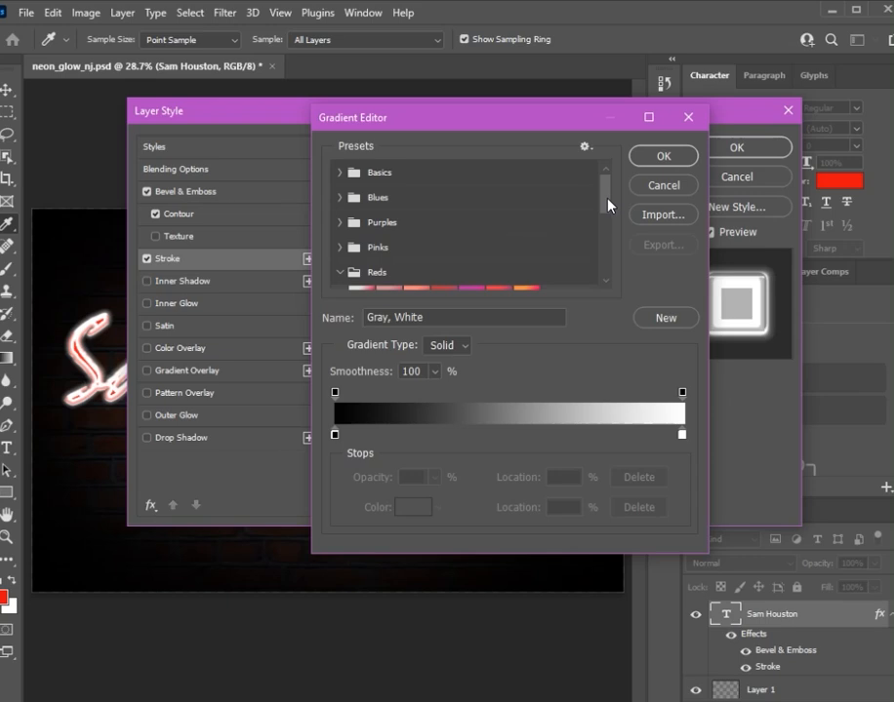
{"action": "left_click_drag", "start_coordinate": [608, 204], "coordinate": [615, 242]}
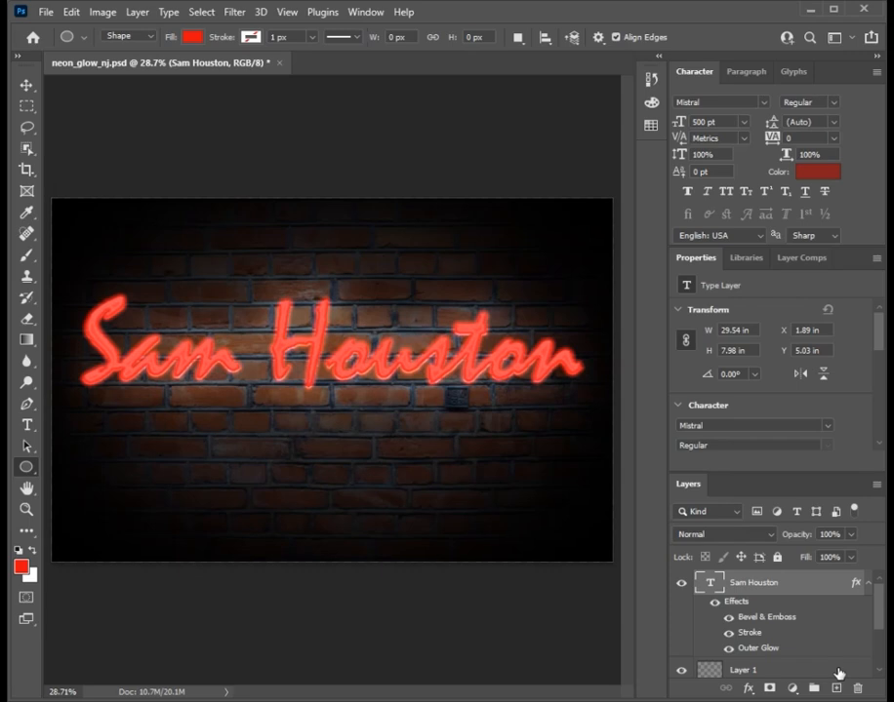
Step: Add a new empty layer above the Sam Houston text and activate the Ellipse Tool
{"action": "left_click", "coordinate": [836, 689]}
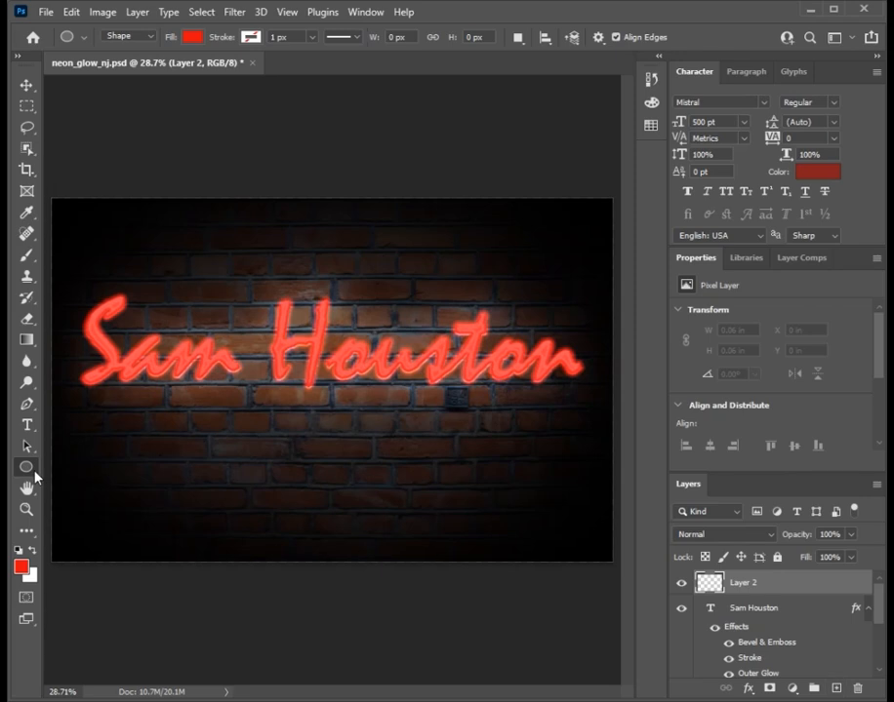
{"action": "right_click", "coordinate": [36, 475]}
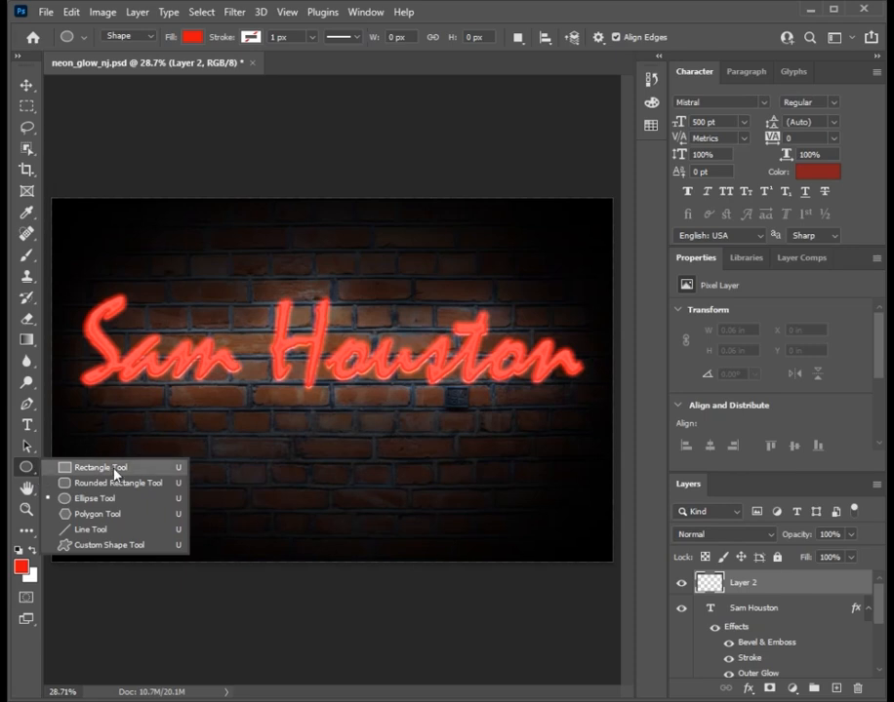
{"action": "left_click", "coordinate": [112, 499]}
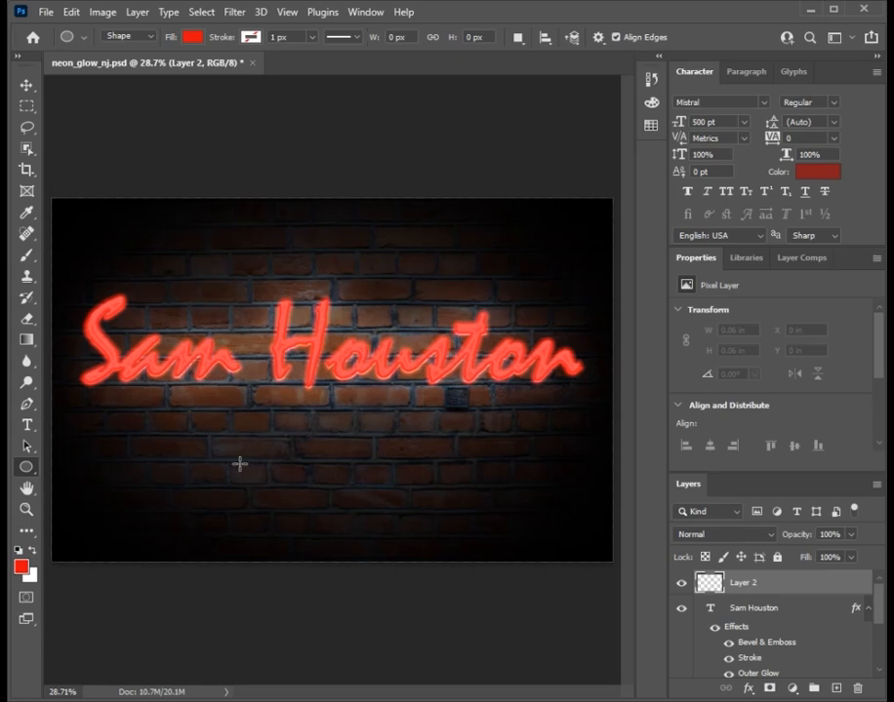
Step: Set the foreground color to a darker red, about #8e1313
{"action": "left_click", "coordinate": [22, 568]}
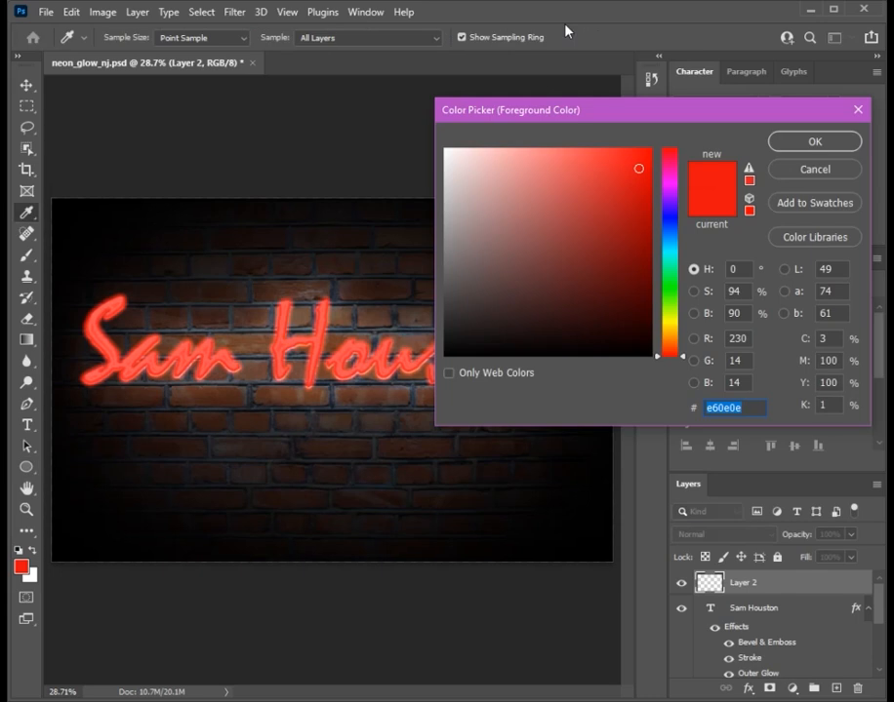
{"action": "left_click_drag", "start_coordinate": [596, 112], "coordinate": [414, 120]}
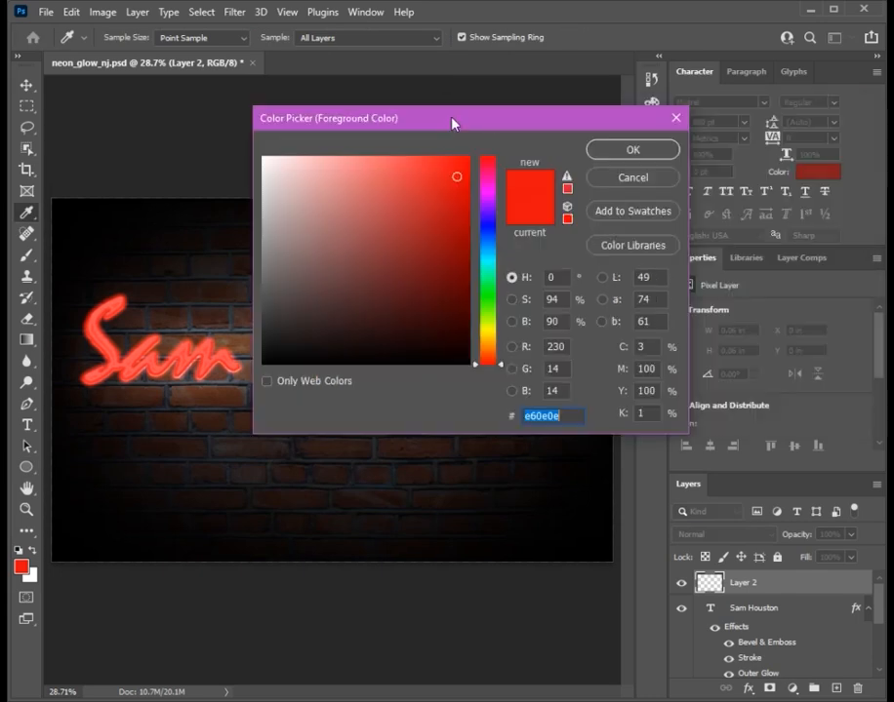
{"action": "left_click", "coordinate": [441, 249]}
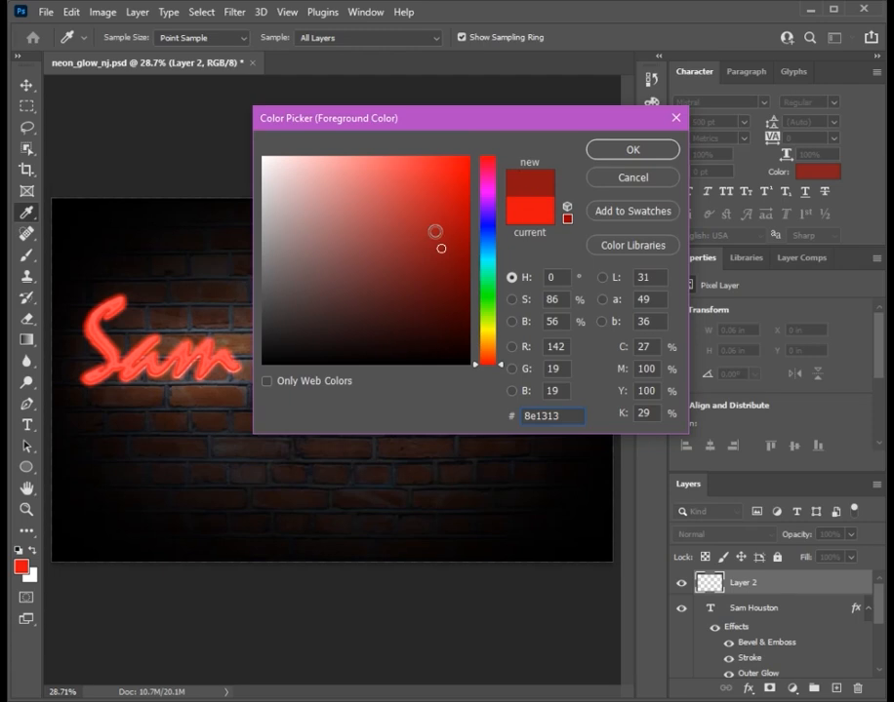
{"action": "left_click", "coordinate": [650, 150]}
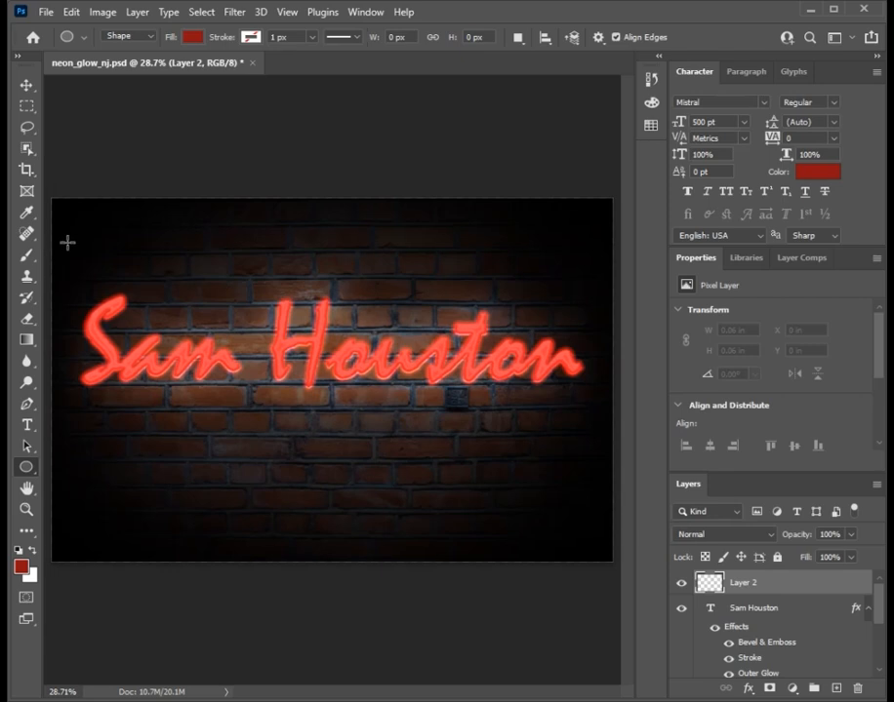
Step: Draw a dark red ellipse about 2171 by 1274 px over the wall and move it to sit centered over the Sam Houston text
{"action": "left_click_drag", "start_coordinate": [67, 242], "coordinate": [575, 540]}
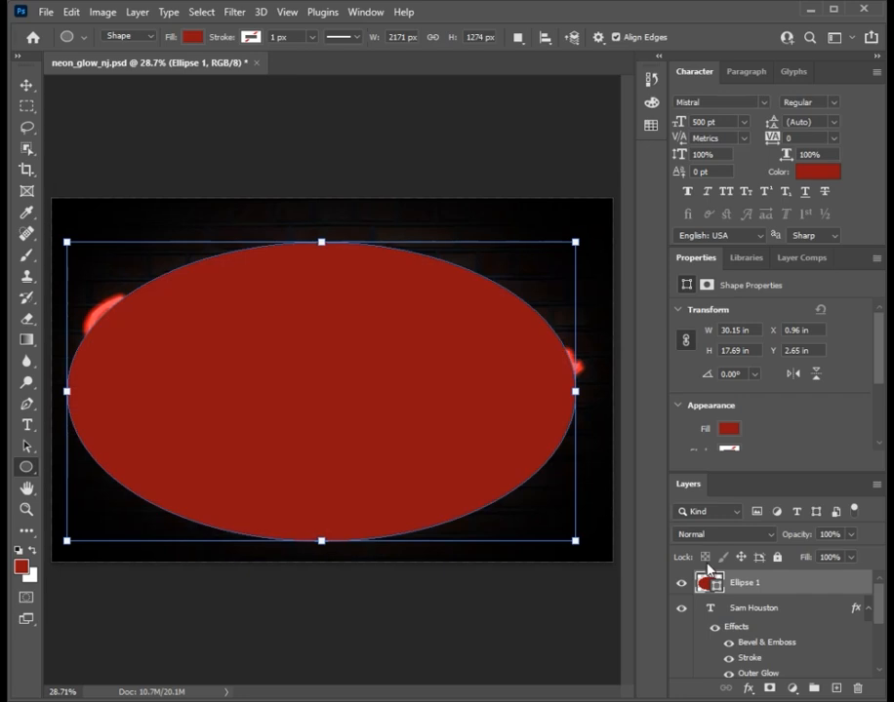
{"action": "left_click", "coordinate": [351, 368]}
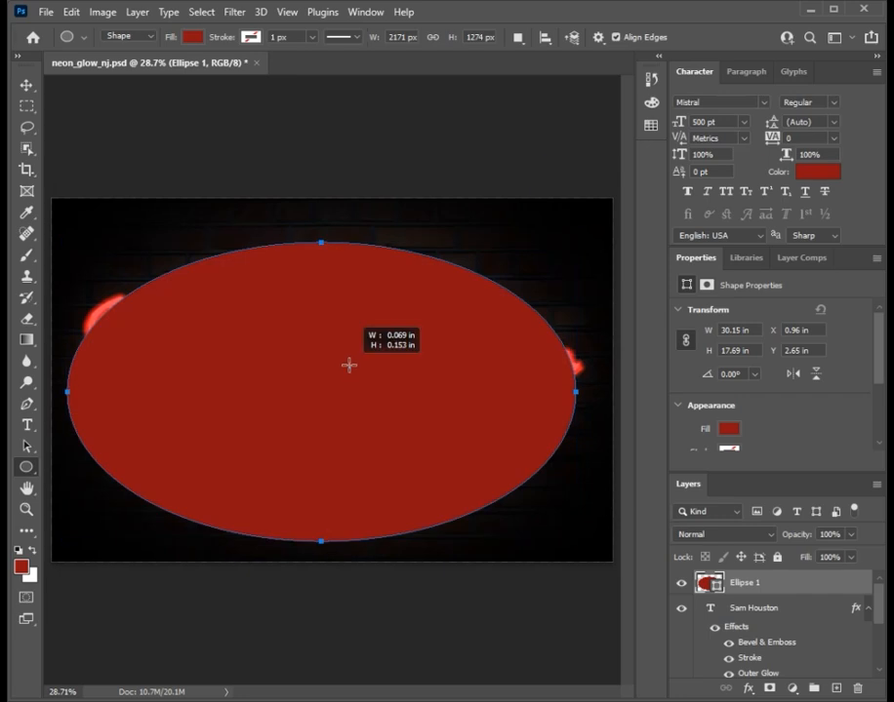
{"action": "left_click", "coordinate": [703, 271]}
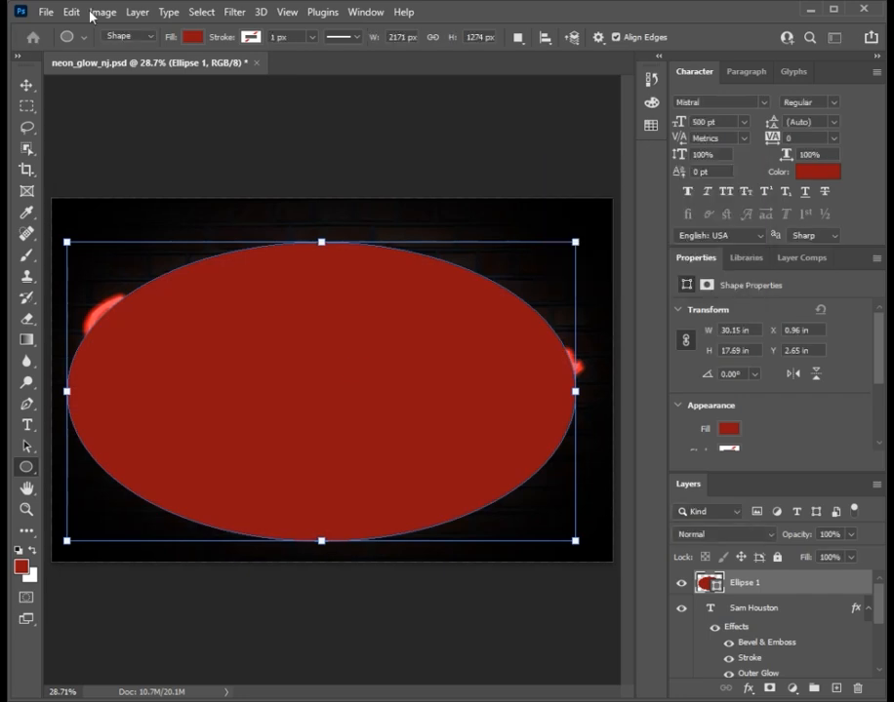
{"action": "left_click", "coordinate": [28, 85]}
{"action": "mouse_move", "coordinate": [330, 298]}
{"action": "left_mouse_down"}
{"action": "mouse_move", "coordinate": [319, 285]}
{"action": "mouse_move", "coordinate": [328, 308]}
{"action": "left_mouse_up"}
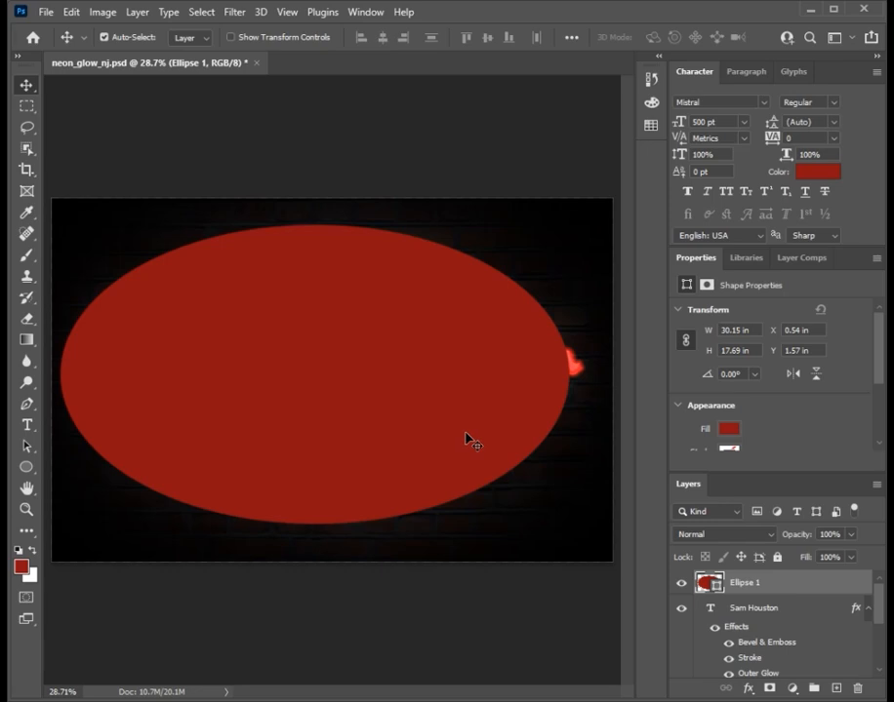
{"action": "mouse_move", "coordinate": [454, 444]}
{"action": "left_mouse_down"}
{"action": "mouse_move", "coordinate": [469, 439]}
{"action": "mouse_move", "coordinate": [454, 433]}
{"action": "mouse_move", "coordinate": [464, 435]}
{"action": "left_mouse_up"}
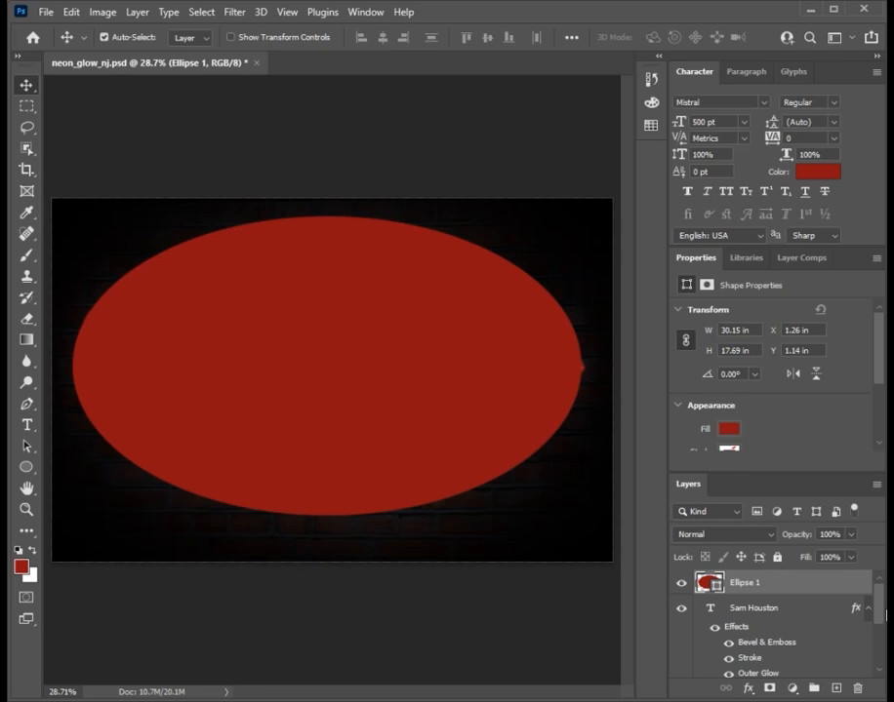
Step: Convert the Ellipse 1 layer to a smart object and apply a Gaussian Blur with a radius of 250 pixels
{"action": "right_click", "coordinate": [823, 584]}
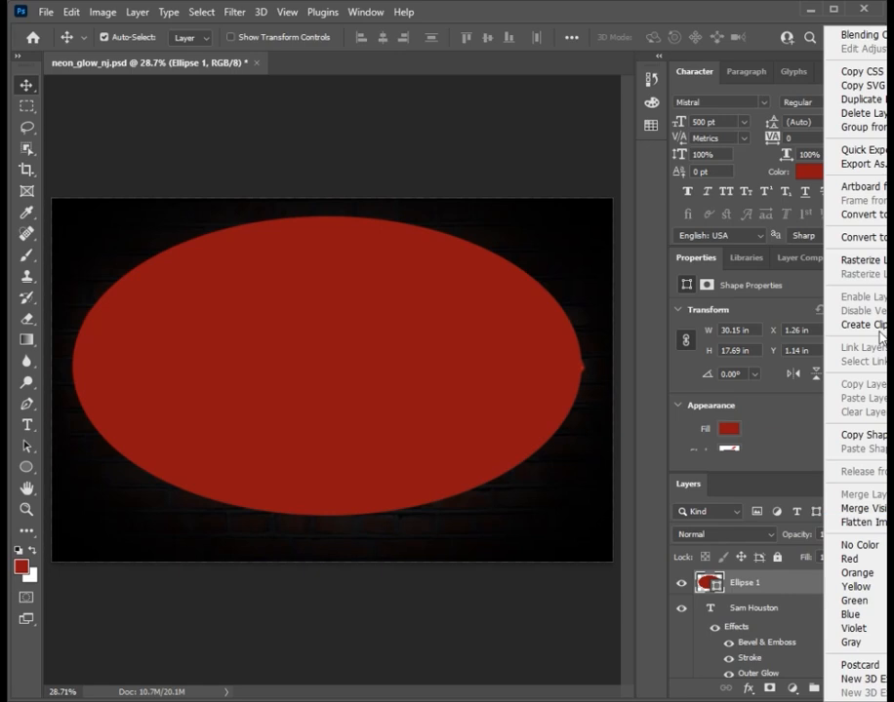
{"action": "left_click", "coordinate": [882, 237]}
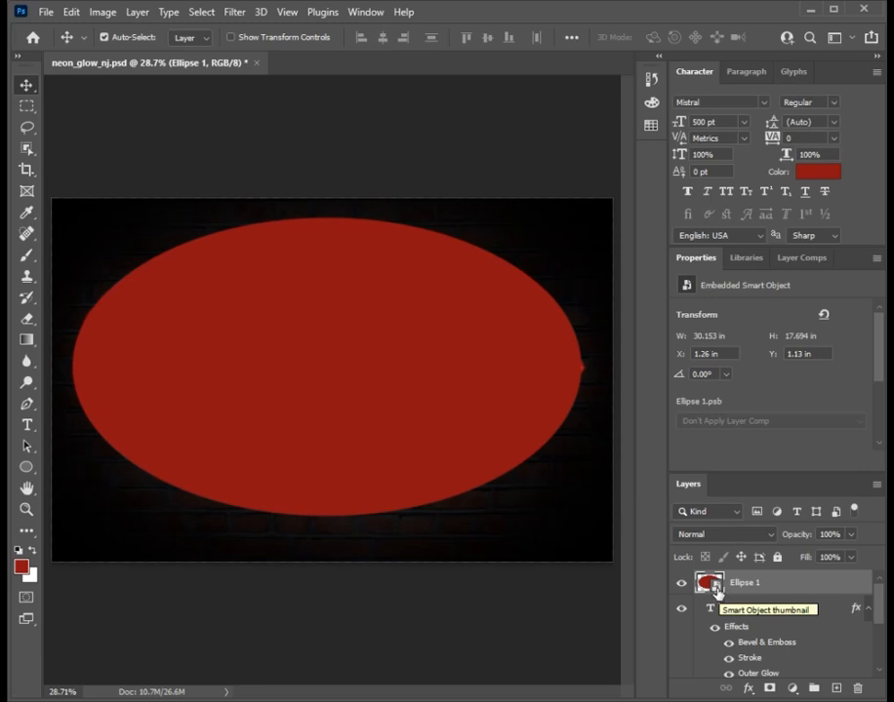
{"action": "left_click", "coordinate": [236, 12]}
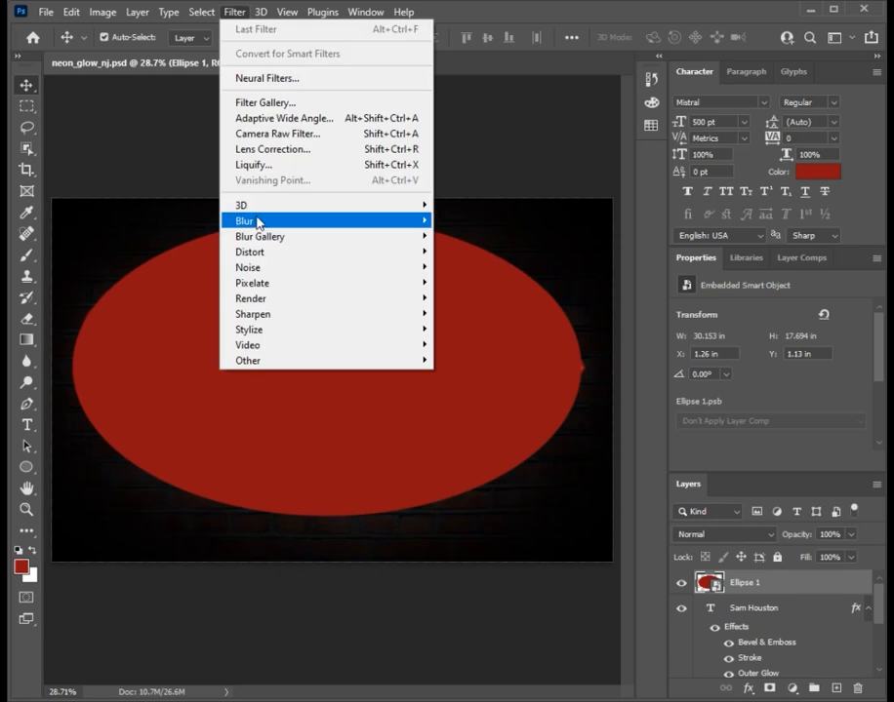
{"action": "mouse_move", "coordinate": [258, 222]}
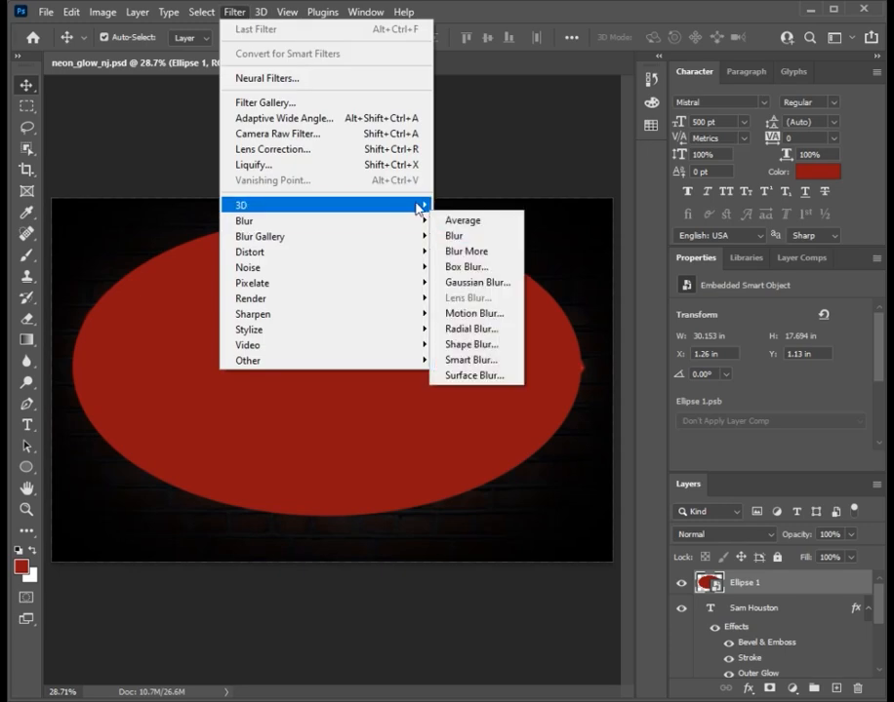
{"action": "left_click", "coordinate": [471, 284]}
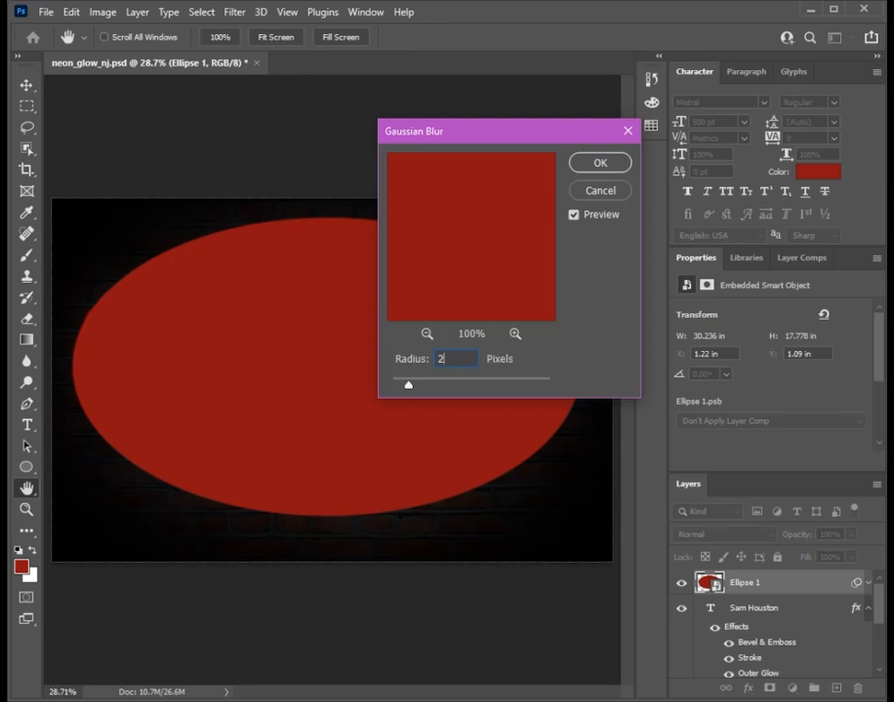
{"action": "type", "text": "50"}
{"action": "left_click", "coordinate": [601, 163]}
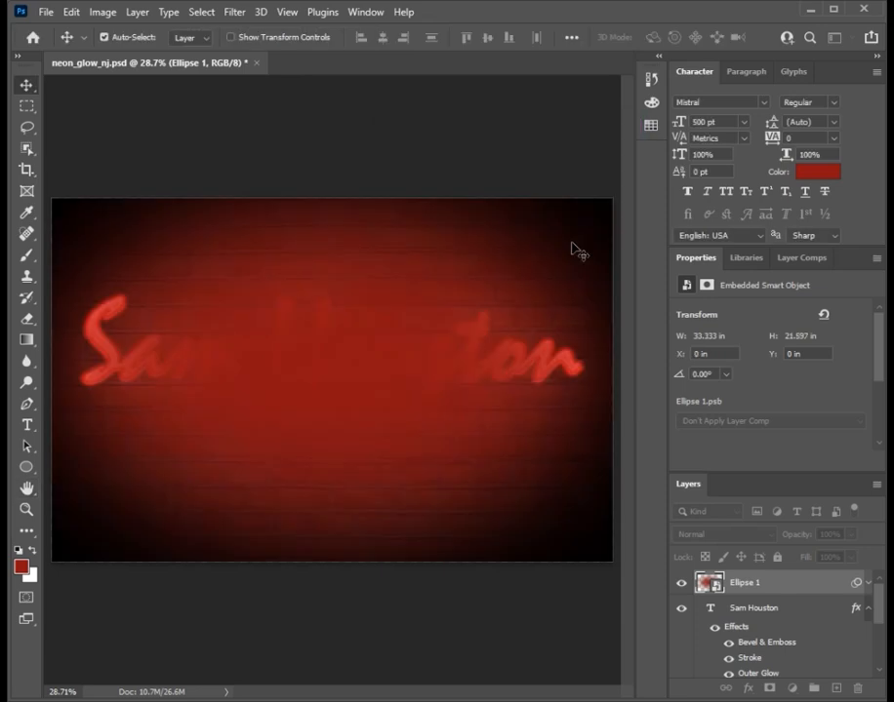
Step: Set the blend mode of the blurred Ellipse 1 layer to Soft Light
{"action": "left_click", "coordinate": [572, 243]}
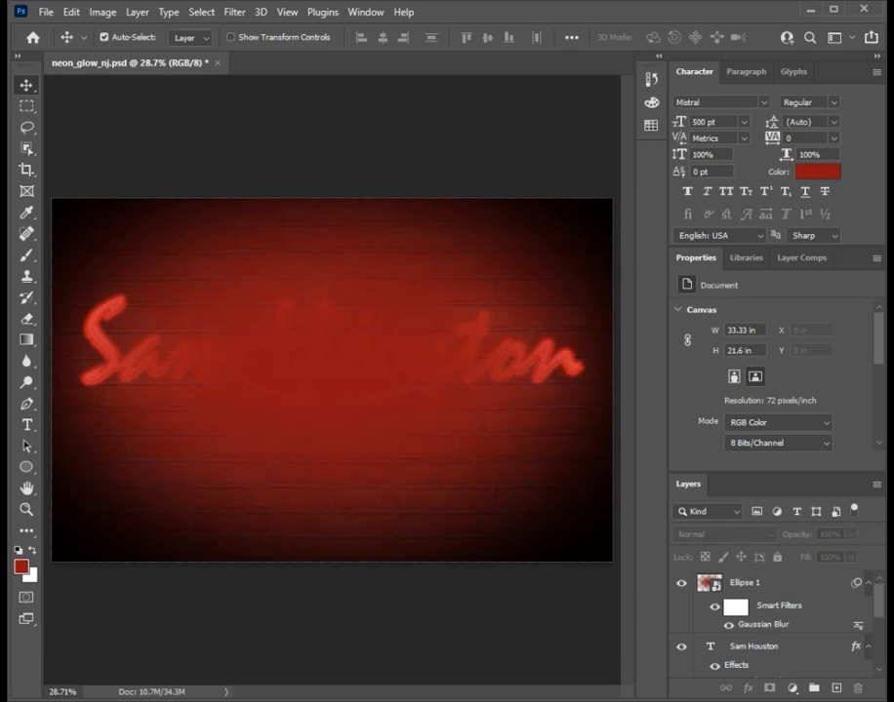
{"action": "left_click", "coordinate": [813, 585]}
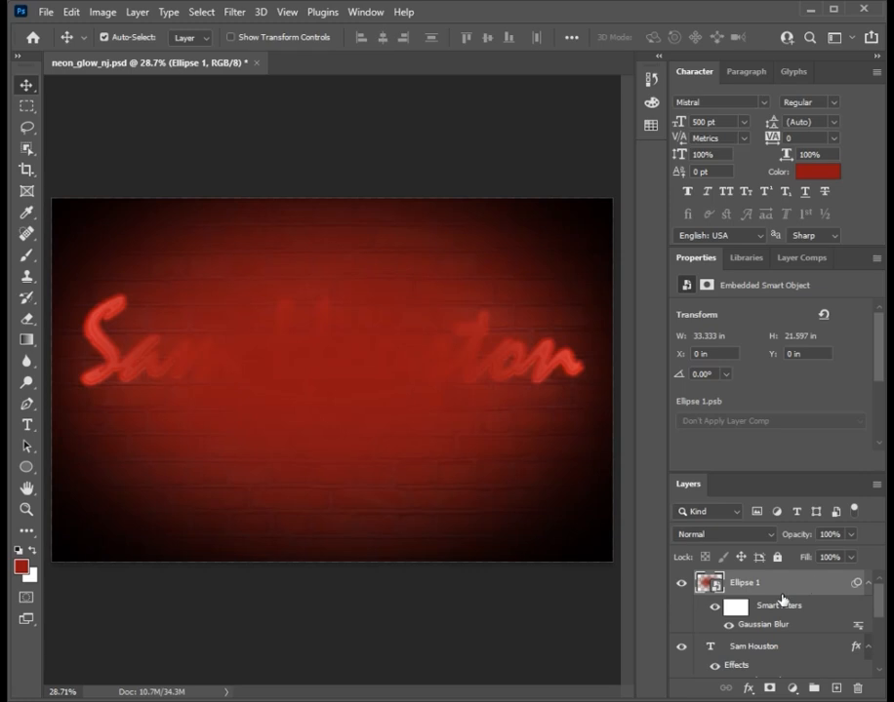
{"action": "left_click", "coordinate": [771, 535]}
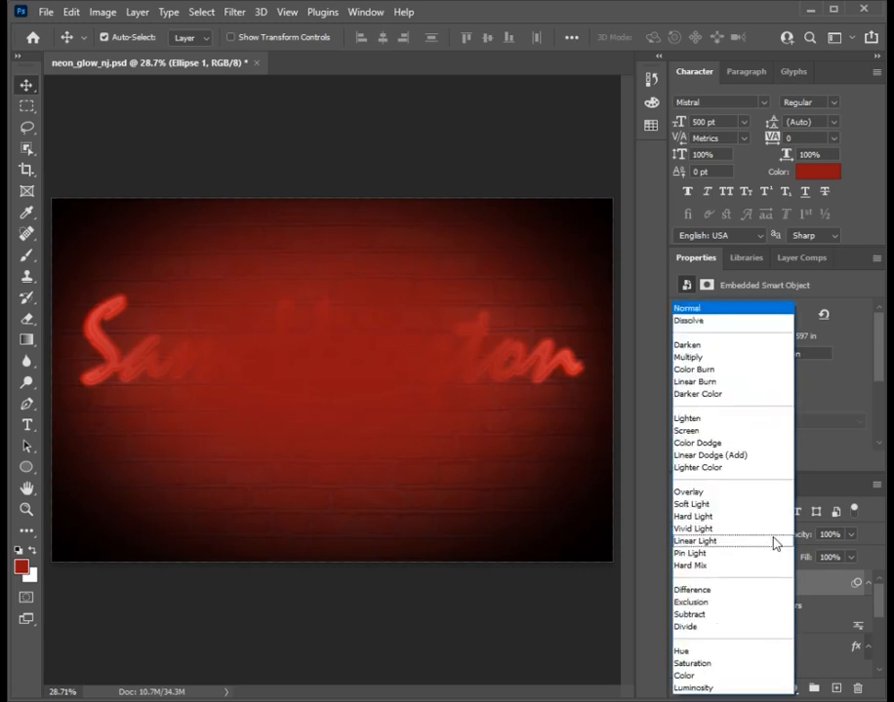
{"action": "left_click", "coordinate": [698, 504]}
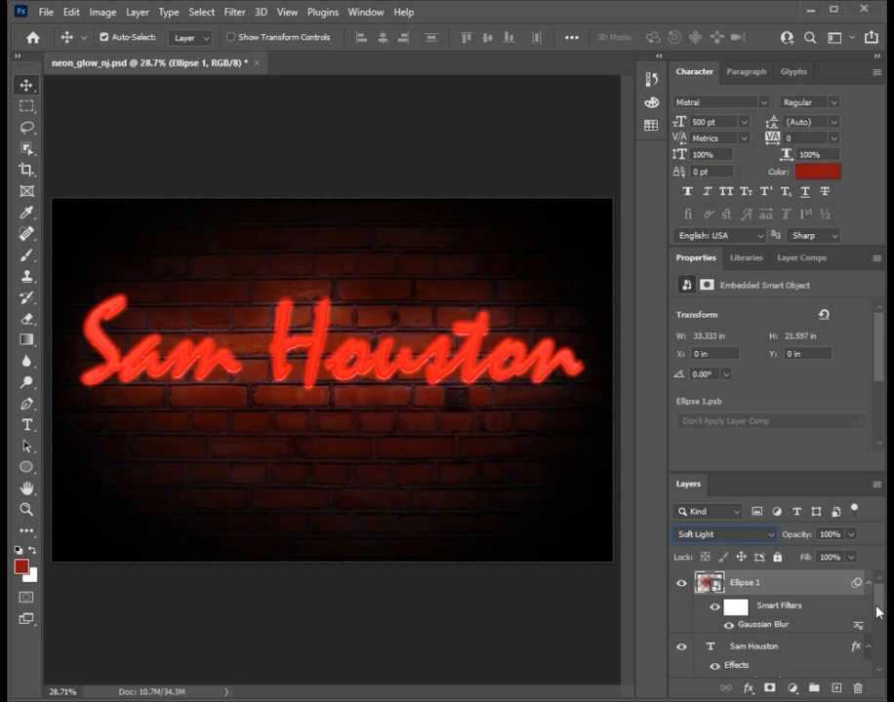
Step: Add a new empty layer above the Ellipse 1 layer
{"action": "left_click_drag", "start_coordinate": [877, 612], "coordinate": [876, 609]}
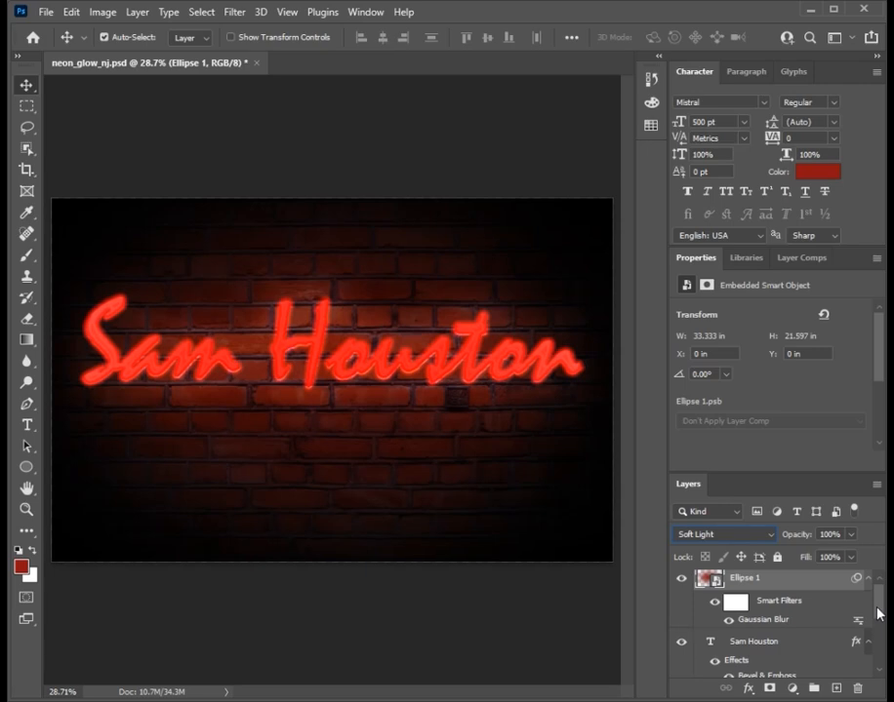
{"action": "left_click_drag", "start_coordinate": [876, 612], "coordinate": [876, 599]}
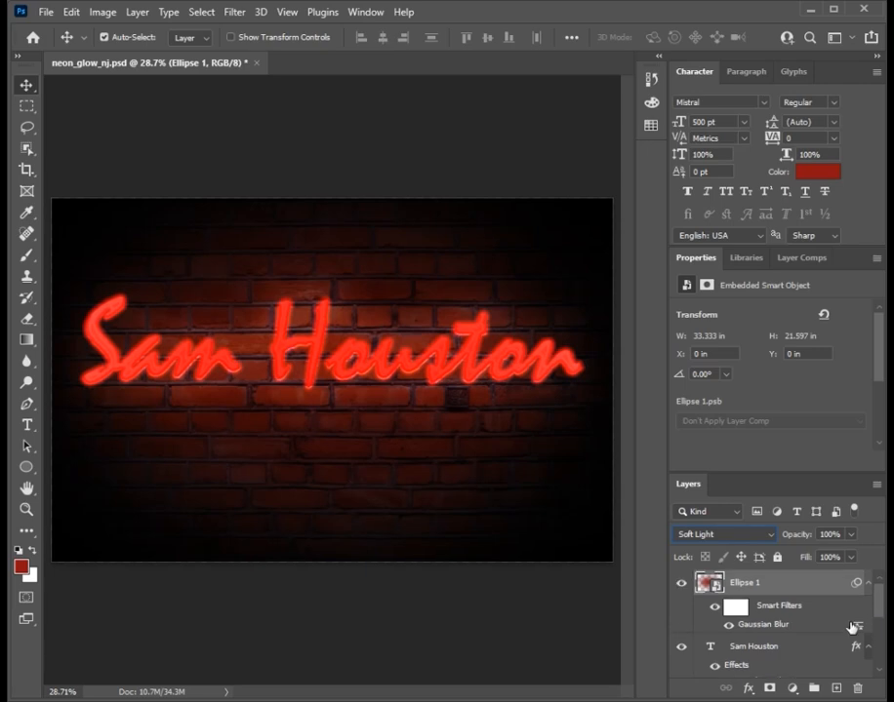
{"action": "left_click", "coordinate": [836, 689]}
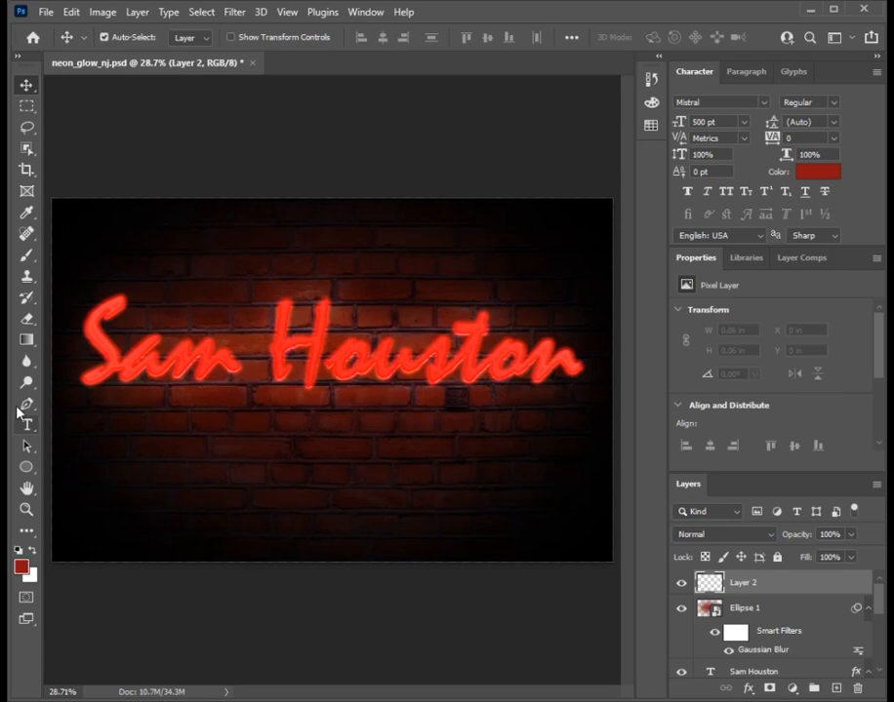
Step: Activate the Ellipse tool and set the foreground color to light red #e67272
{"action": "left_click", "coordinate": [27, 468]}
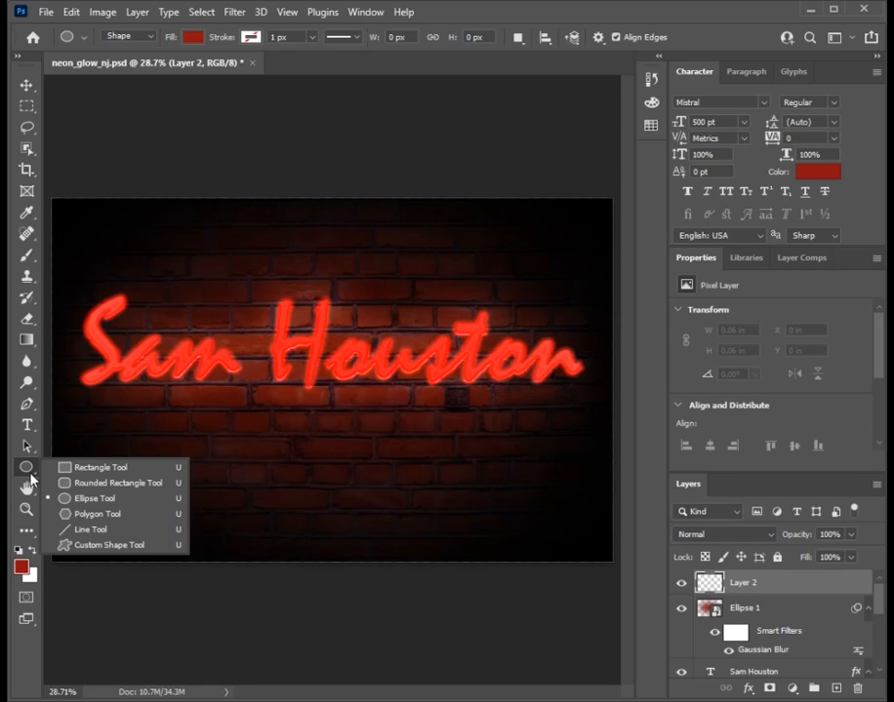
{"action": "left_click", "coordinate": [20, 566]}
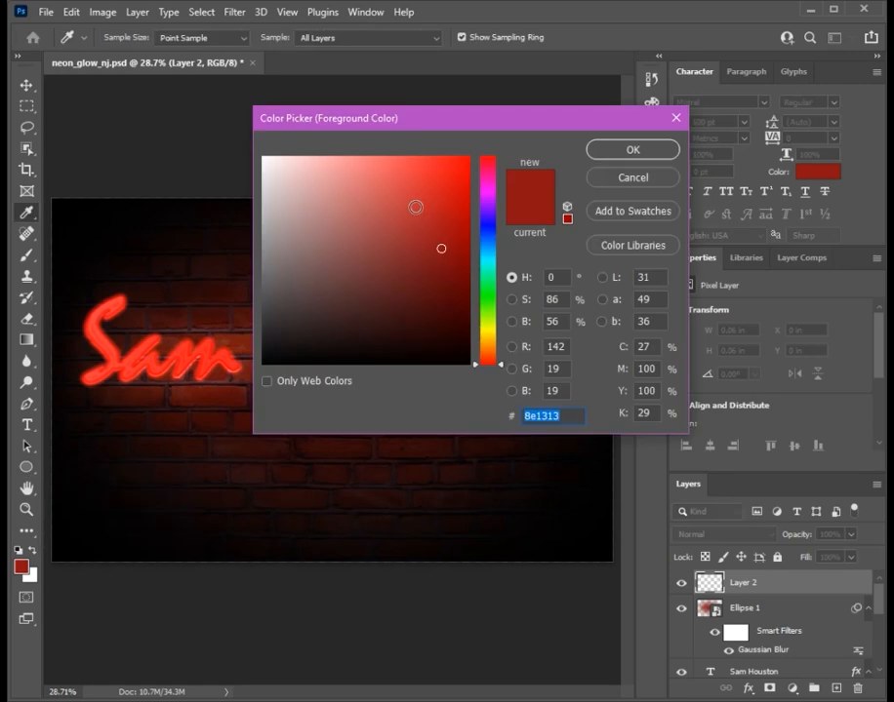
{"action": "left_click", "coordinate": [368, 177]}
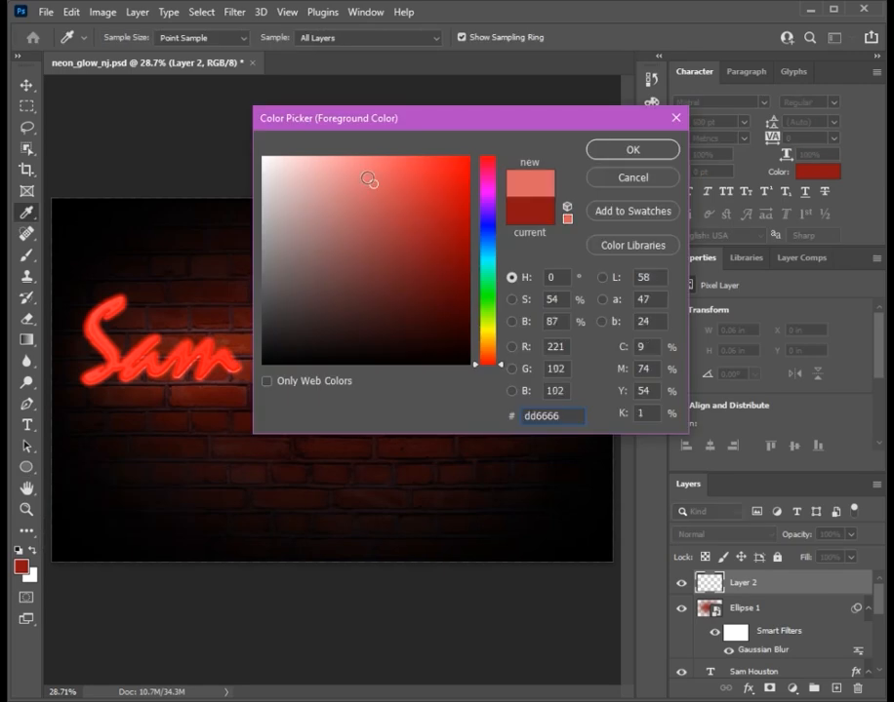
{"action": "left_click", "coordinate": [367, 177]}
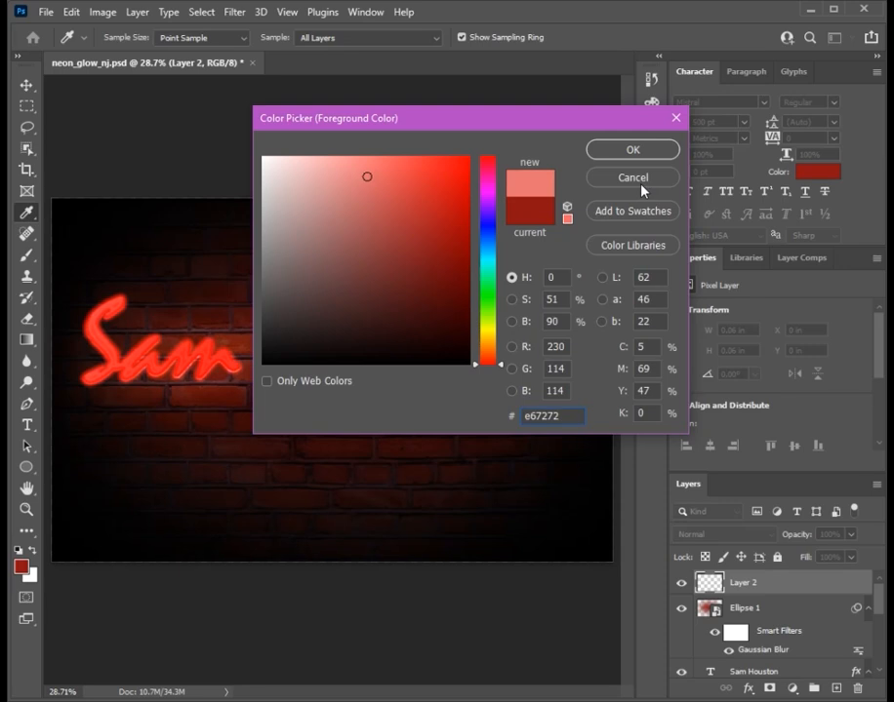
{"action": "left_click", "coordinate": [653, 153]}
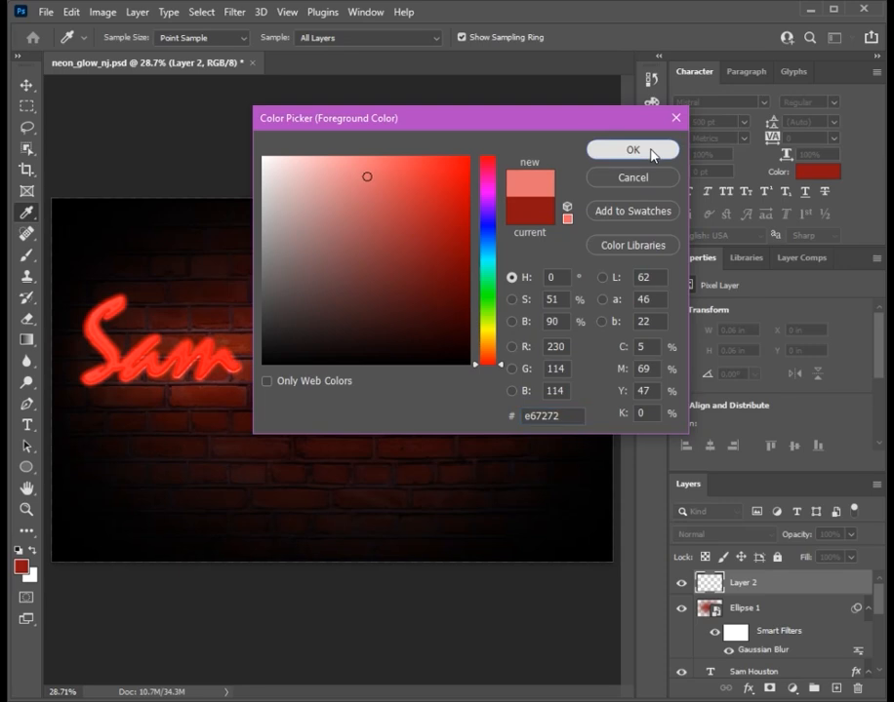
Step: Draw a light red ellipse about 2254 by 599 px over the Sam Houston text and shift it slightly down and to the left
{"action": "key", "text": "u"}
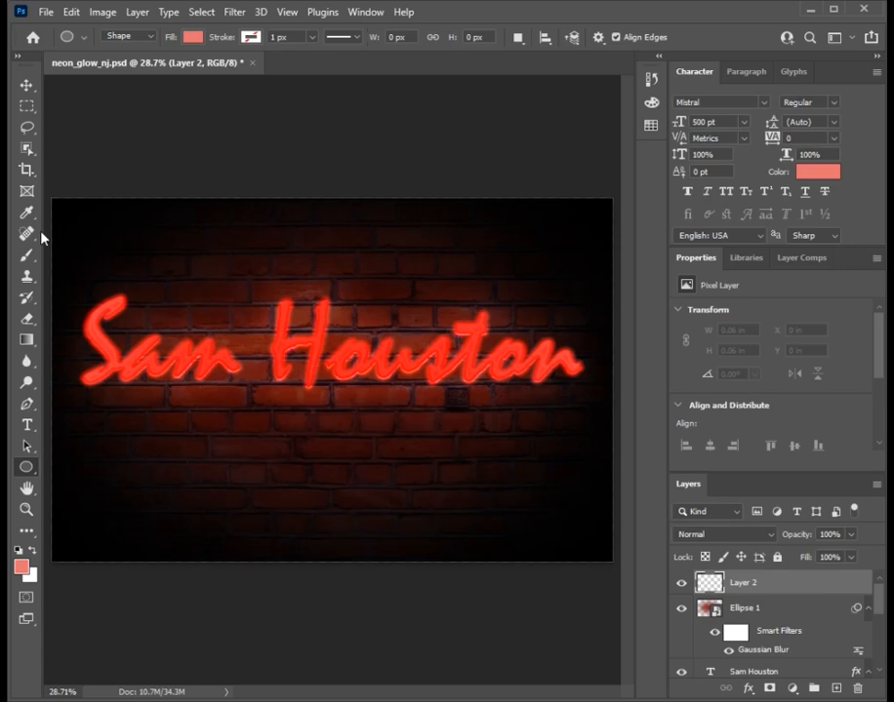
{"action": "left_click_drag", "start_coordinate": [66, 276], "coordinate": [595, 414]}
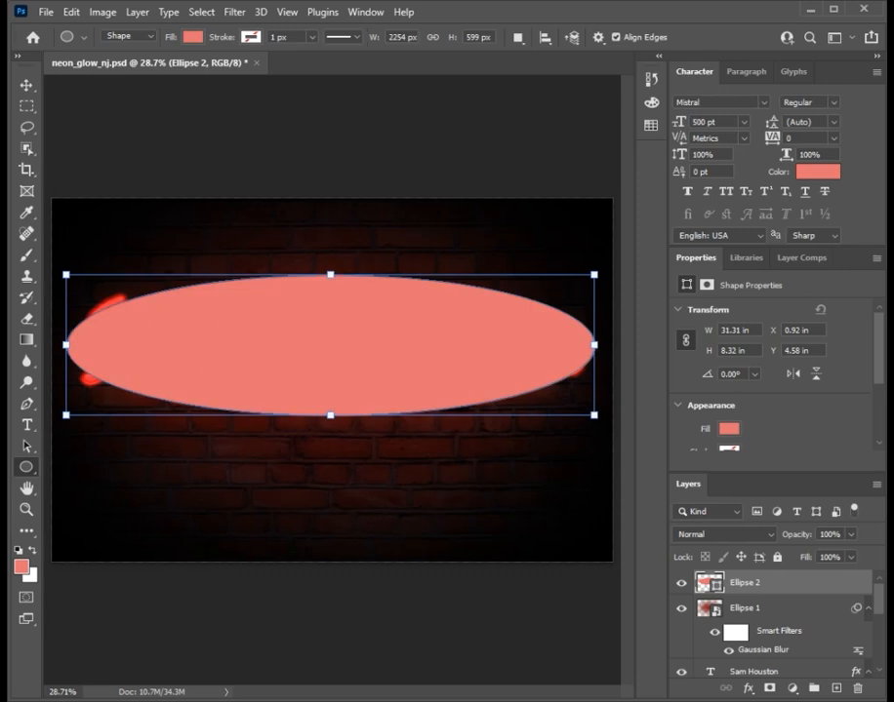
{"action": "left_click", "coordinate": [26, 85]}
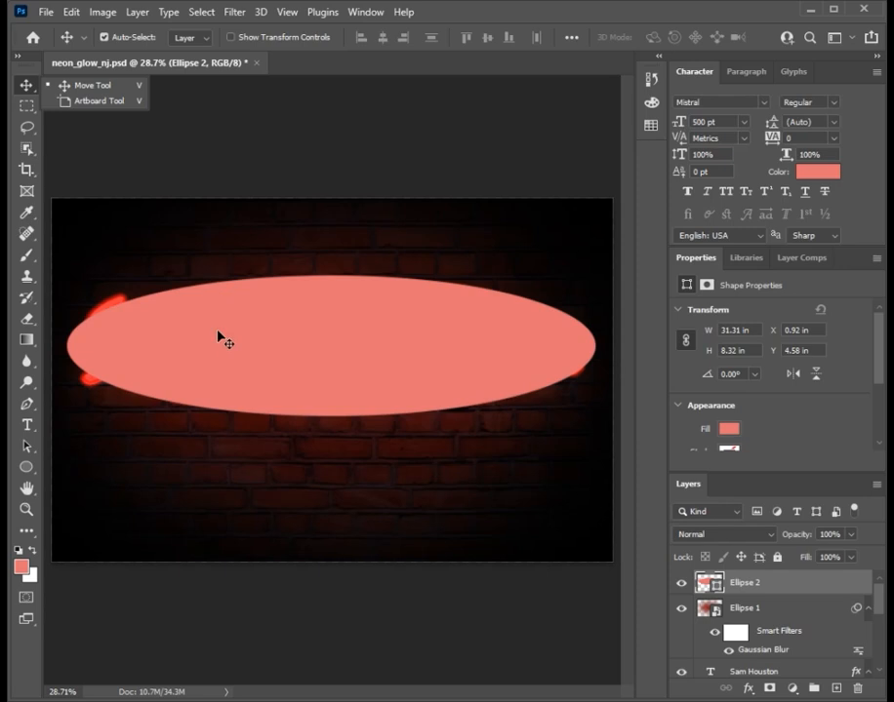
{"action": "left_click_drag", "start_coordinate": [239, 340], "coordinate": [226, 347]}
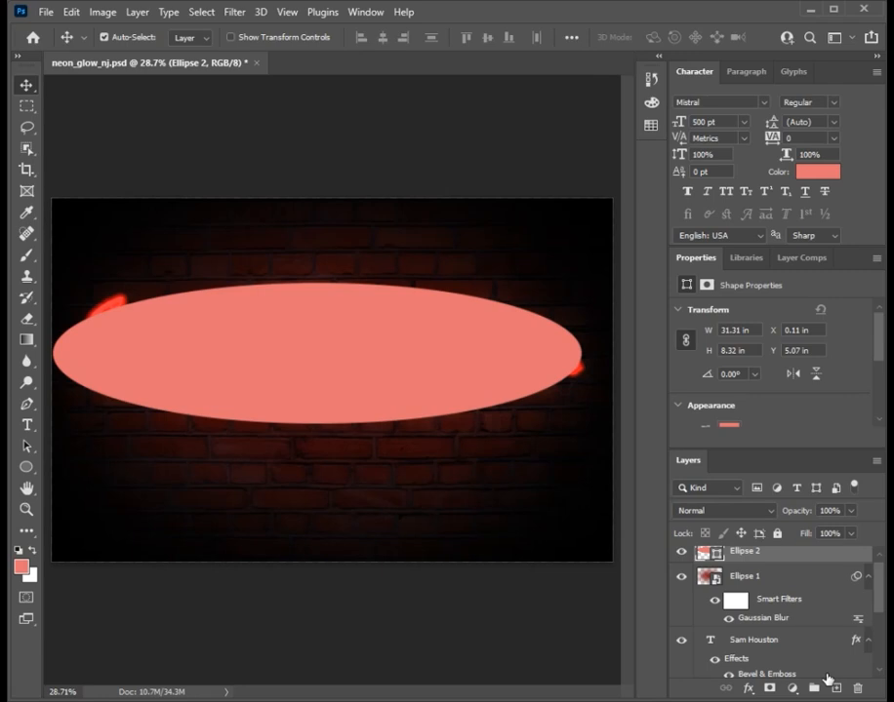
Step: Place the Ellipse 2 layer directly below the Sam Houston text layer and convert it to a smart object
{"action": "mouse_move", "coordinate": [855, 600]}
{"action": "left_mouse_down"}
{"action": "mouse_move", "coordinate": [837, 551]}
{"action": "mouse_move", "coordinate": [847, 698]}
{"action": "mouse_move", "coordinate": [826, 646]}
{"action": "left_mouse_up"}
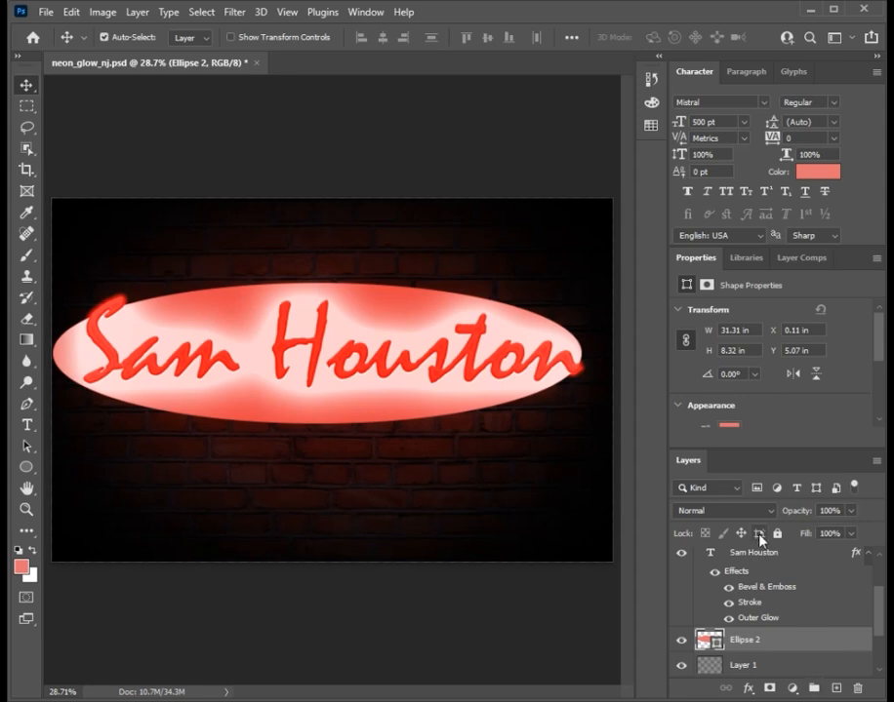
{"action": "right_click", "coordinate": [845, 646]}
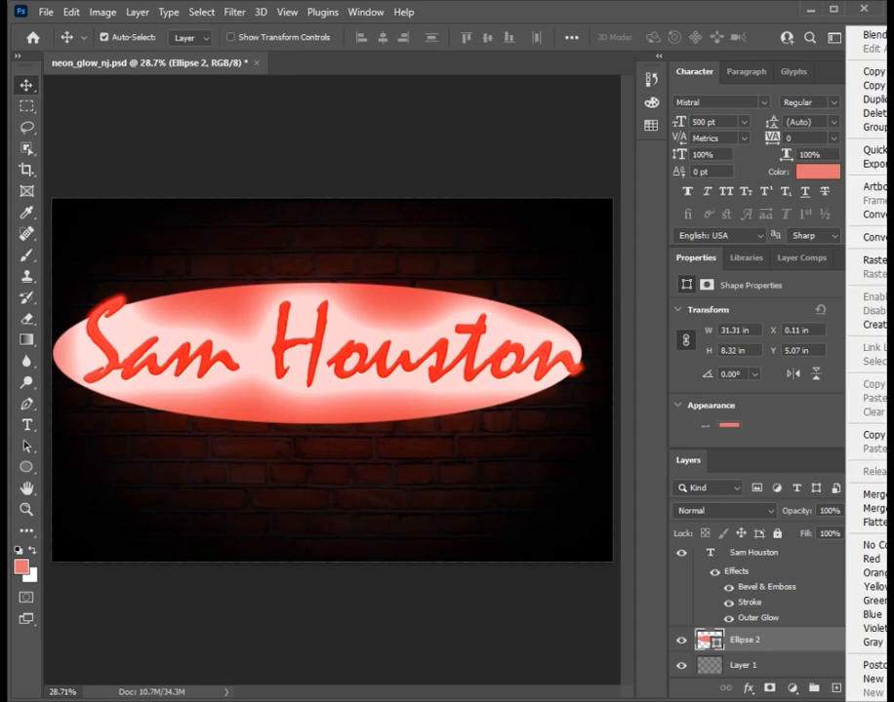
{"action": "left_click", "coordinate": [868, 237]}
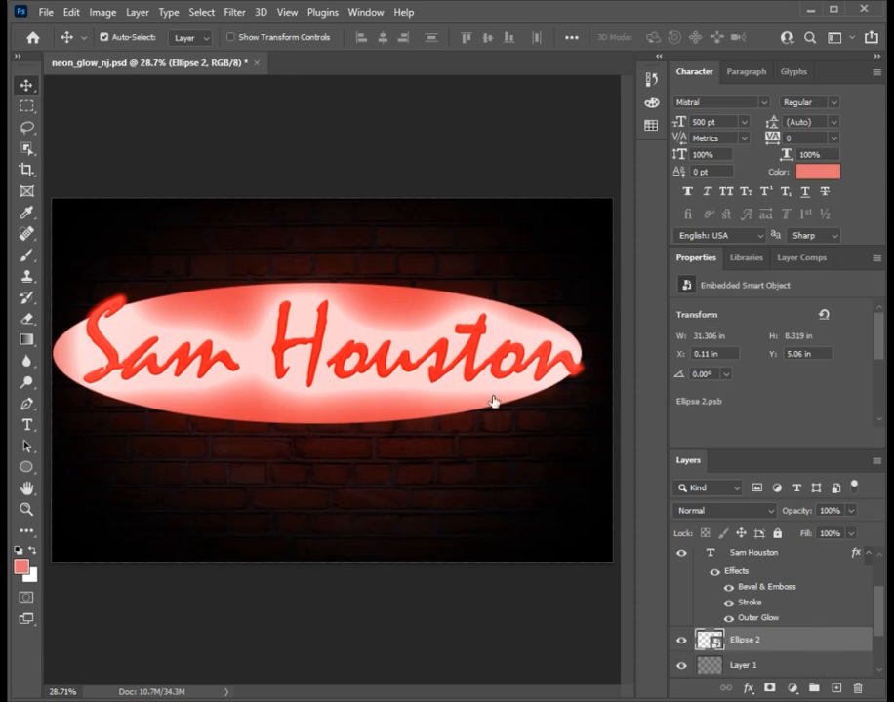
Step: Apply a Gaussian Blur with a radius of 250 pixels to the Ellipse 2 smart object
{"action": "left_click", "coordinate": [232, 12]}
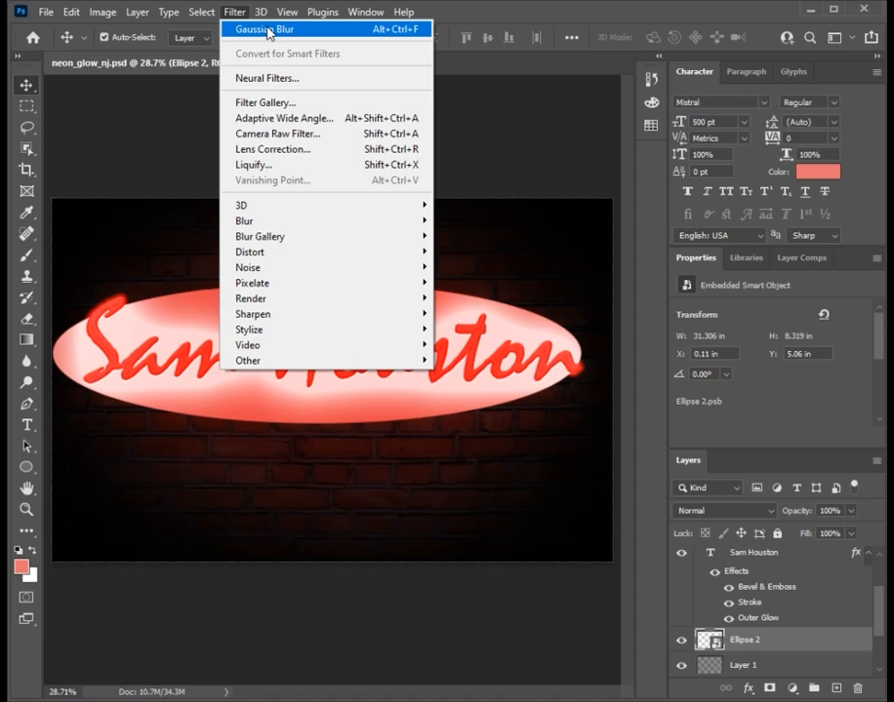
{"action": "left_click", "coordinate": [269, 30]}
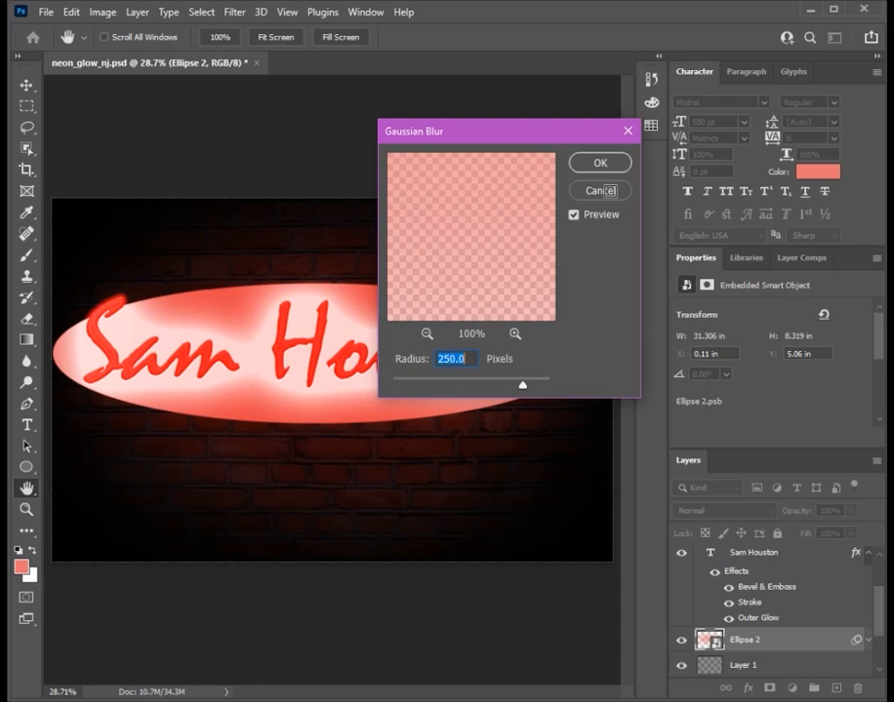
{"action": "left_click", "coordinate": [605, 163]}
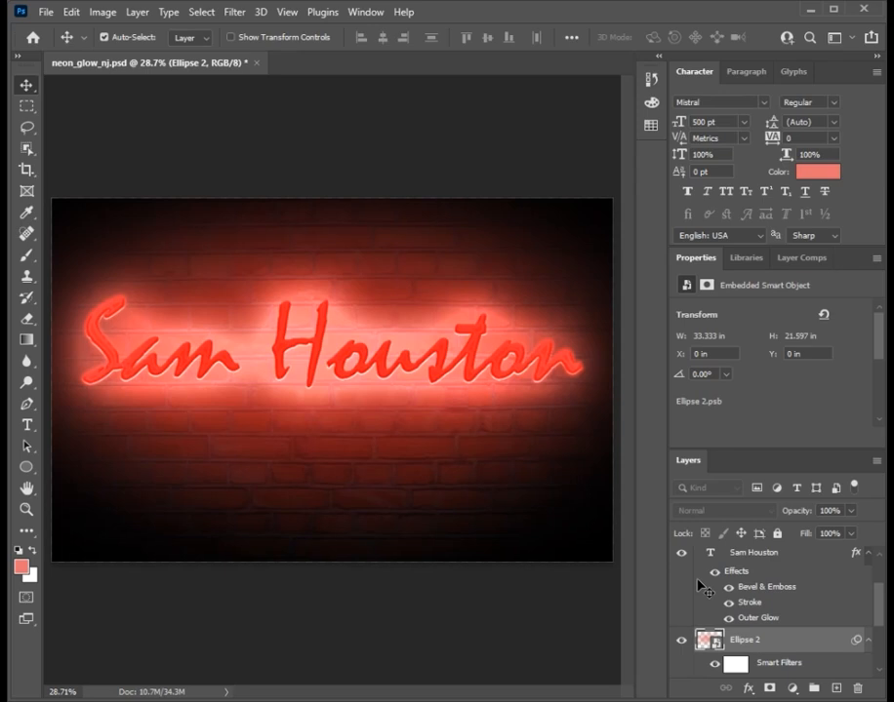
Step: Set the blend mode of the blurred Ellipse 2 layer to Soft Light and save the document
{"action": "left_click", "coordinate": [786, 639]}
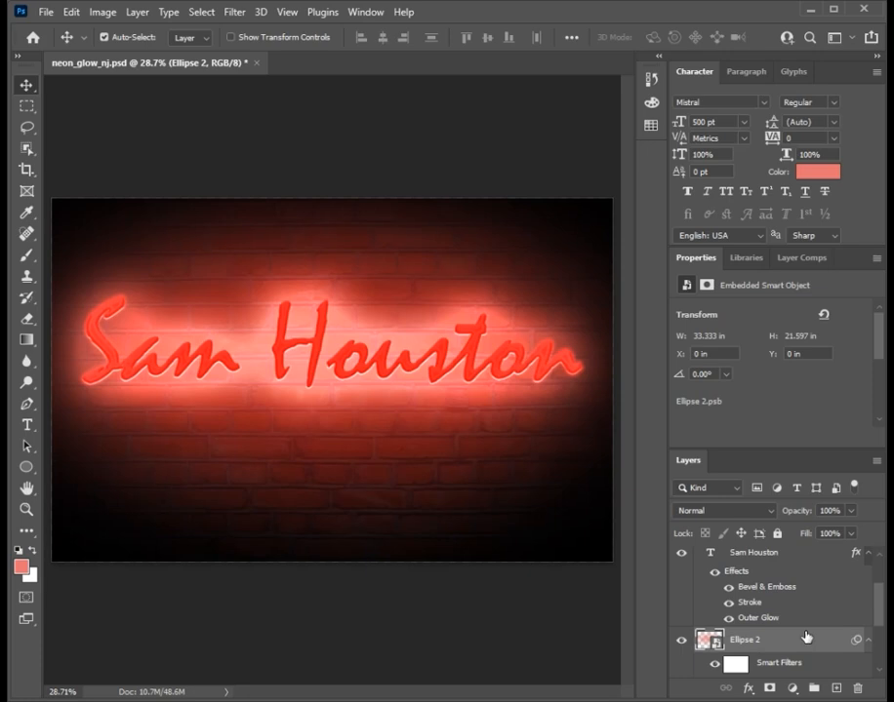
{"action": "left_click", "coordinate": [766, 516]}
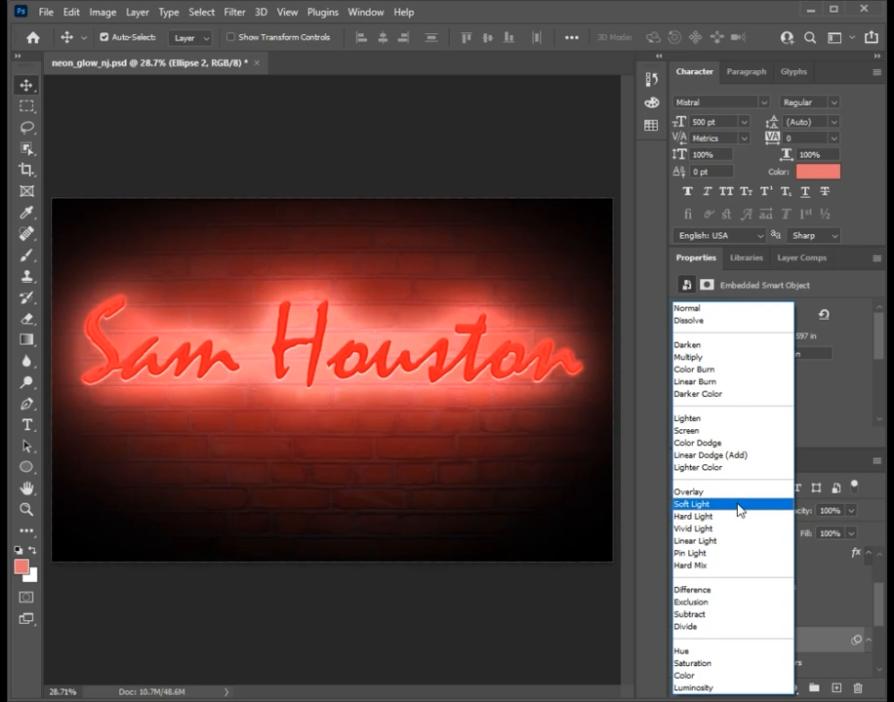
{"action": "left_click", "coordinate": [739, 509]}
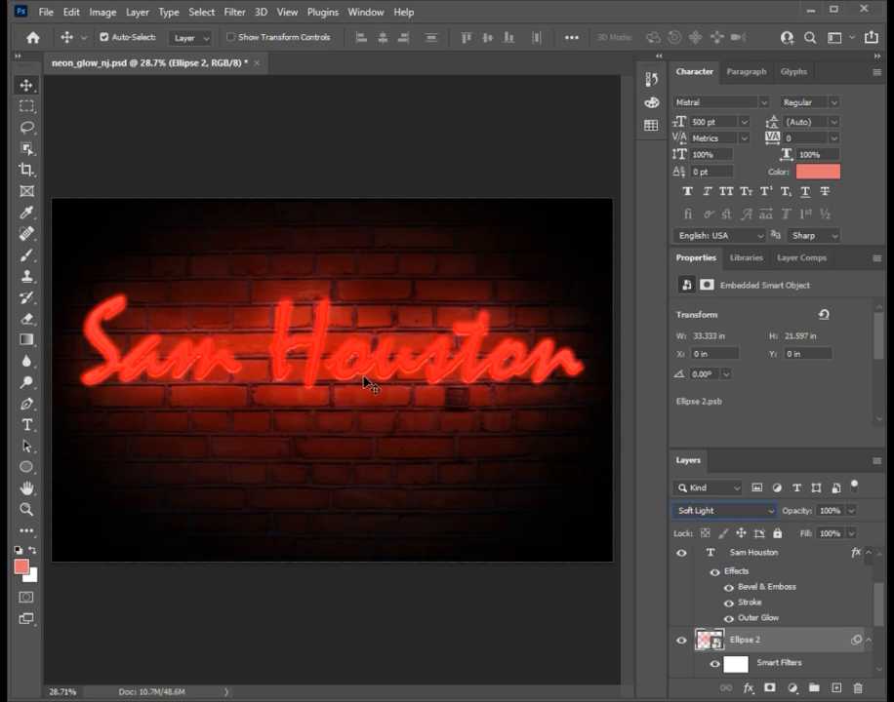
{"action": "key", "text": "ctrl"}
{"action": "key", "text": "ctrl+s"}
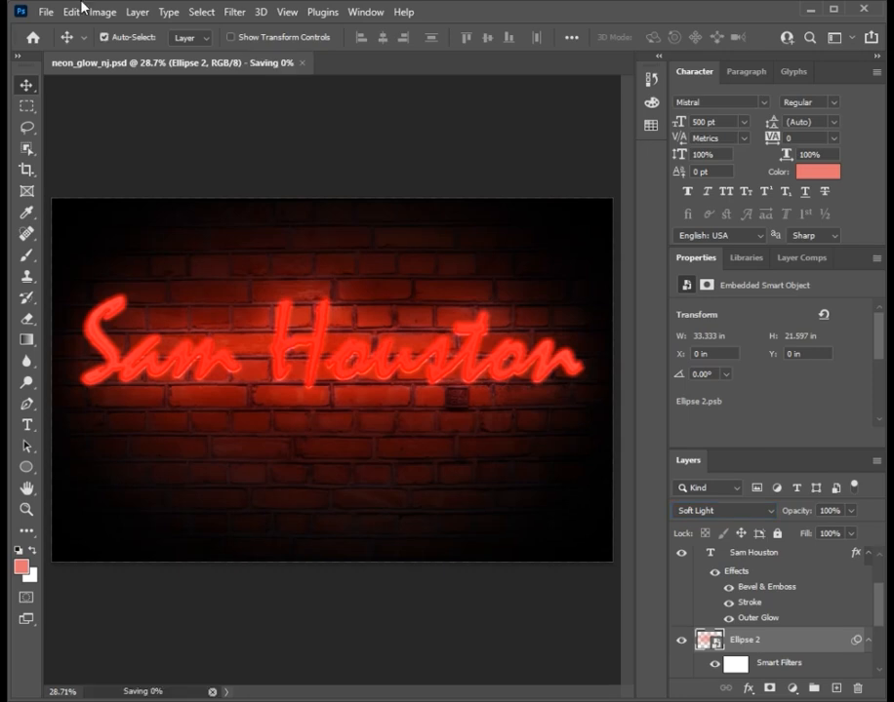
Step: Open the export options for the finished neon sign image
{"action": "left_click", "coordinate": [46, 11]}
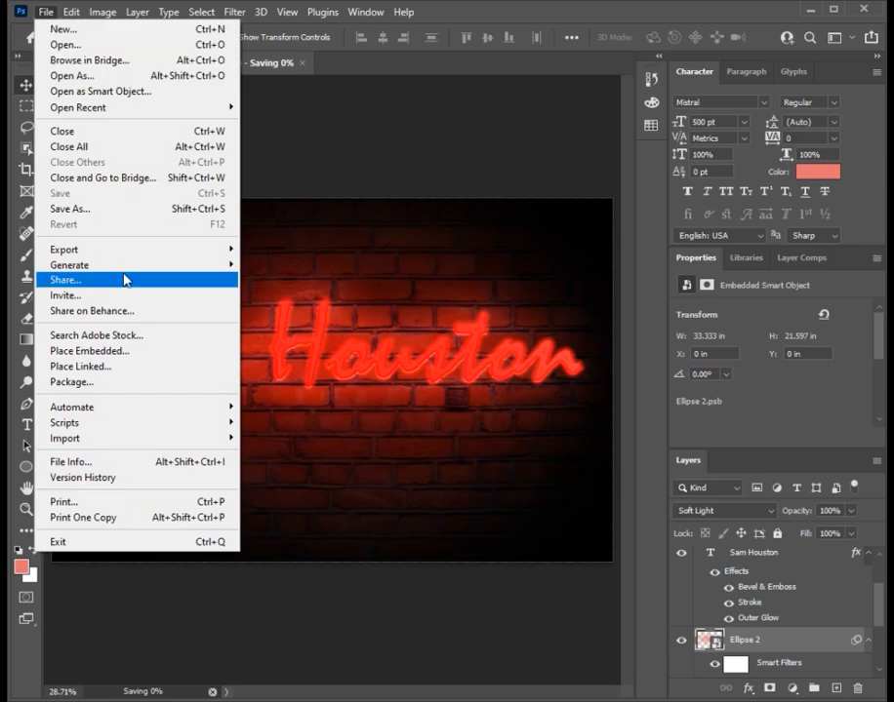
{"action": "mouse_move", "coordinate": [136, 256]}
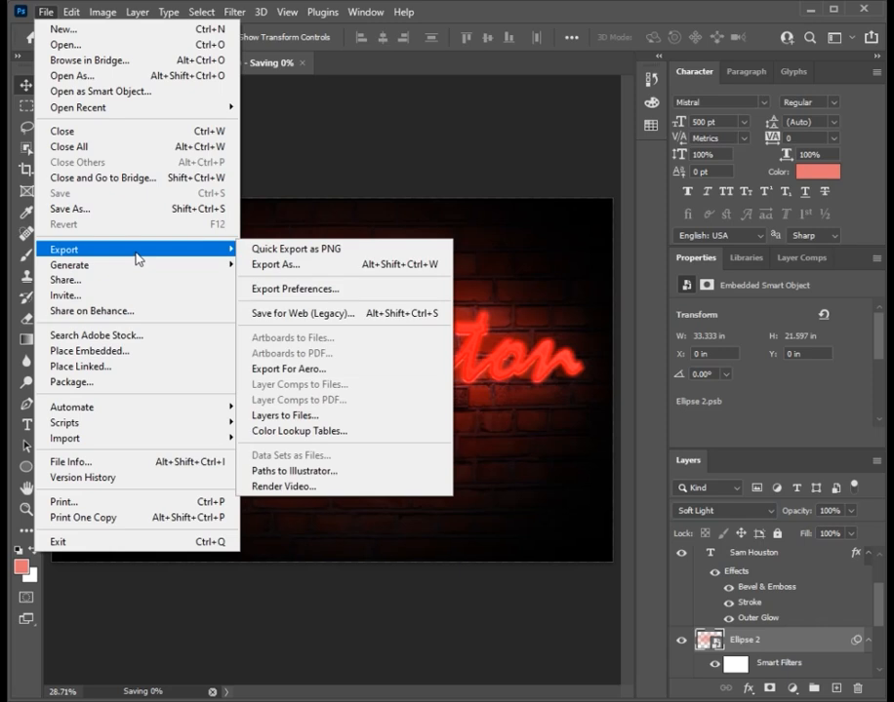